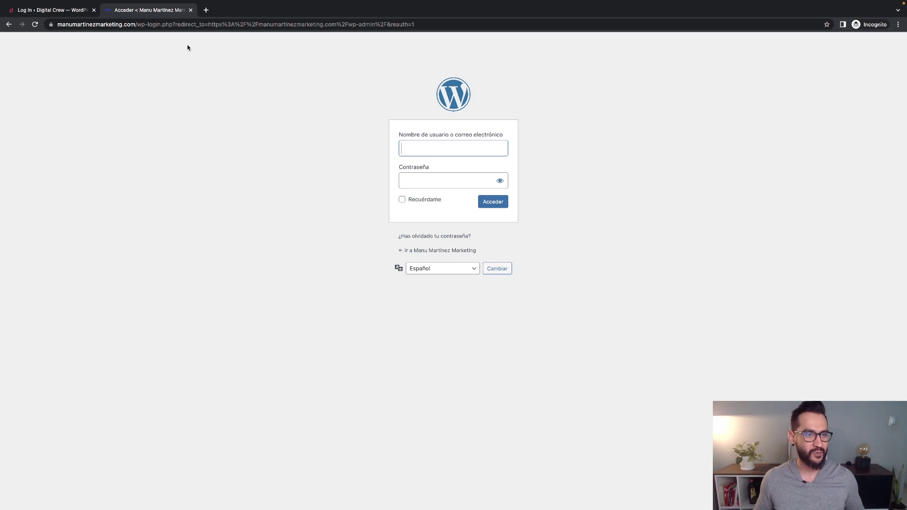
Switch to the login background design in Photoshop and check its pixel dimensions with Image Size.
left_click(78, 12)
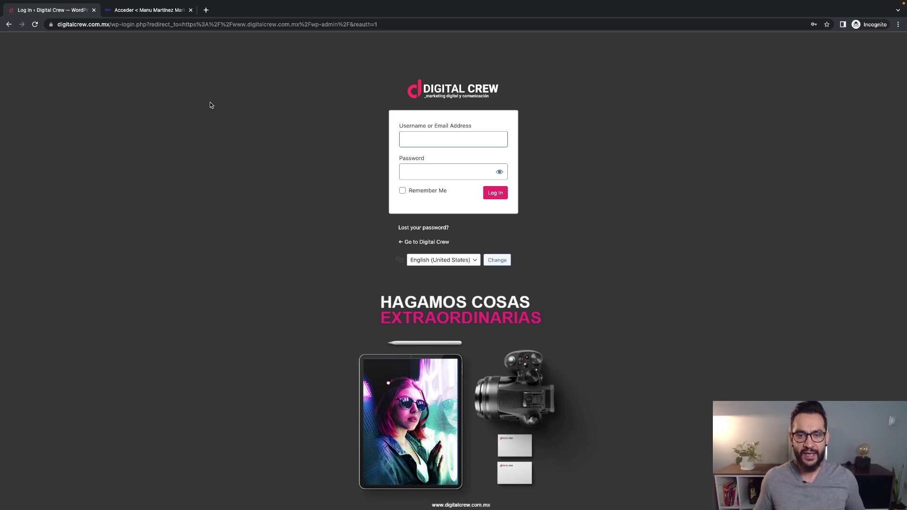
key("ctrl+Left")
key("ctrl+Left")
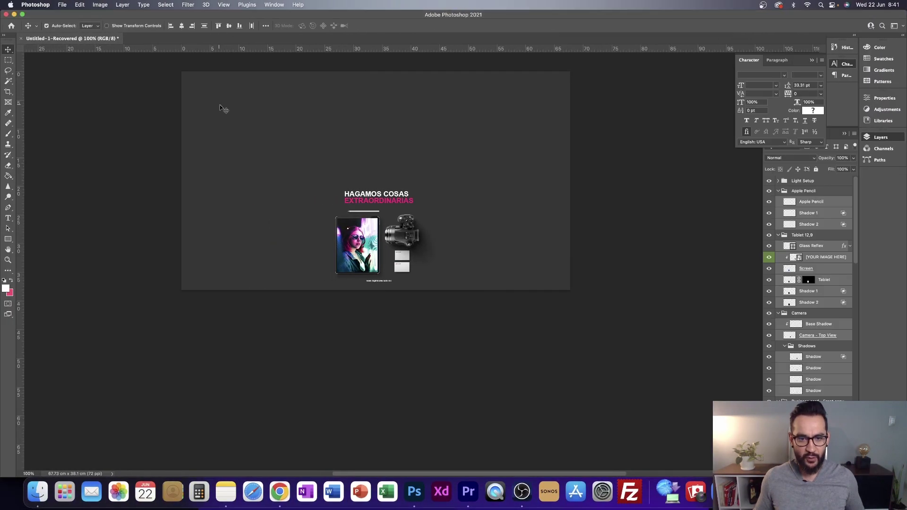
left_click_drag(330, 124, 344, 208)
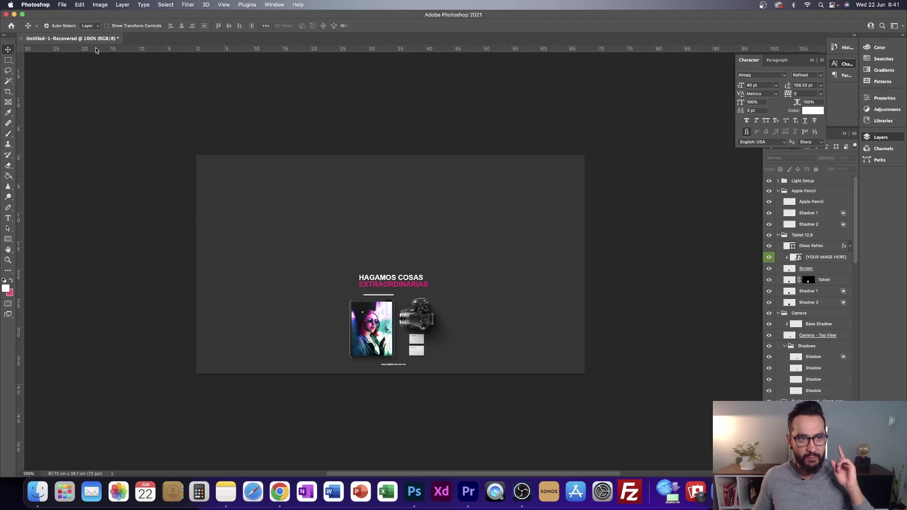
left_click(101, 6)
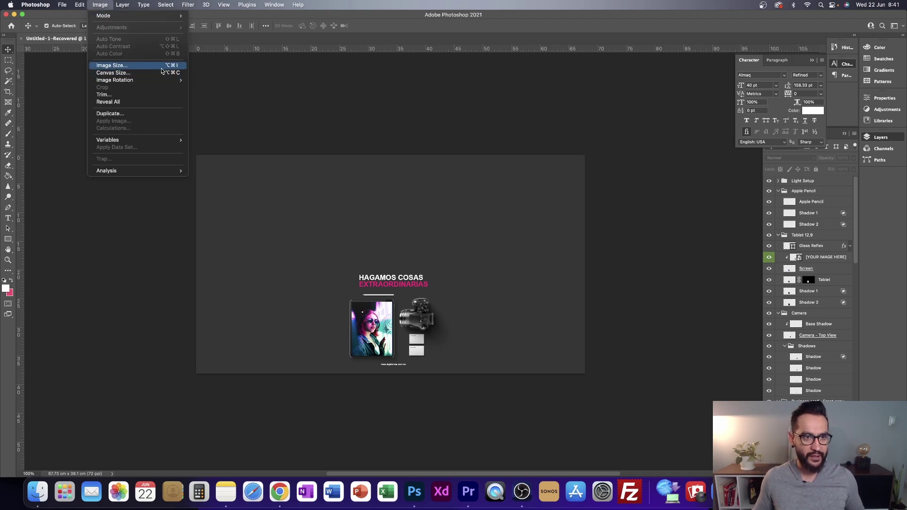
left_click(111, 65)
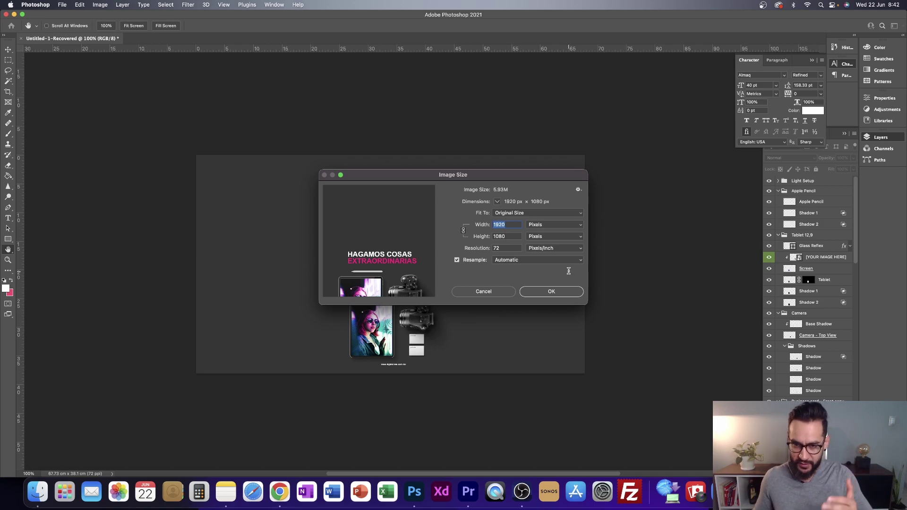
left_click(494, 294)
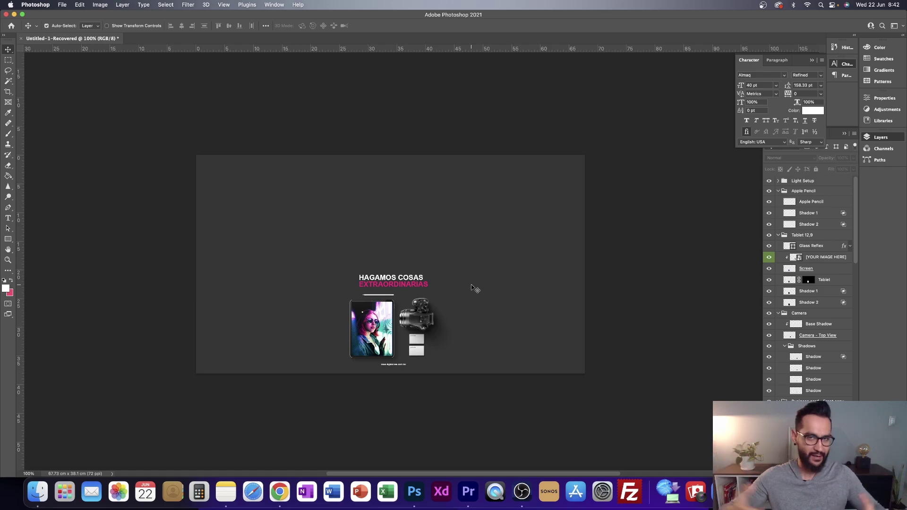
Examine the background artwork up close in Photoshop and compare it with the Digital Crew login page in Chrome.
scroll(473, 288, "left", 3)
scroll(472, 288, "down", 2)
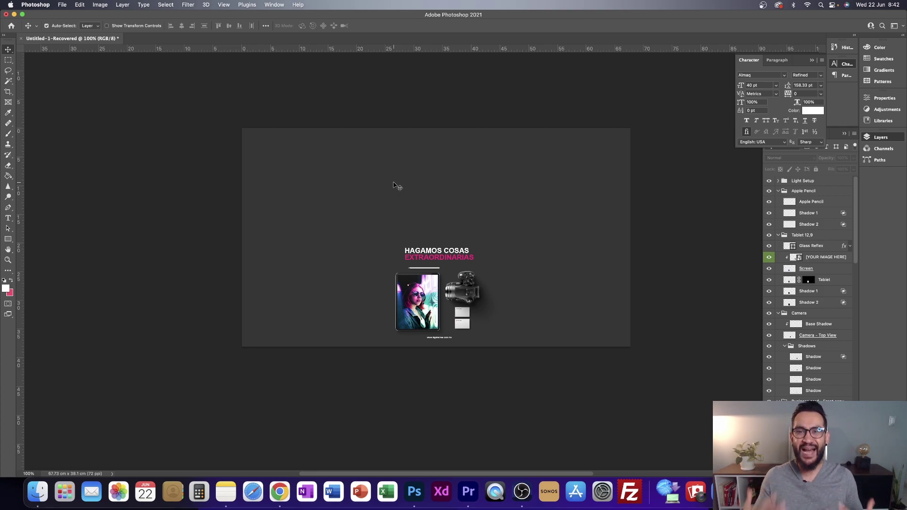
key("z")
left_click(453, 260)
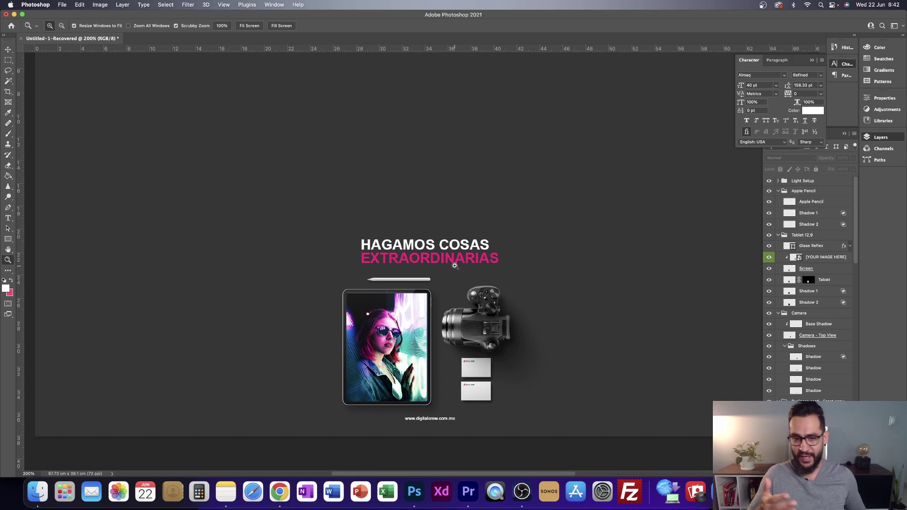
left_click(455, 266, "alt")
key("v")
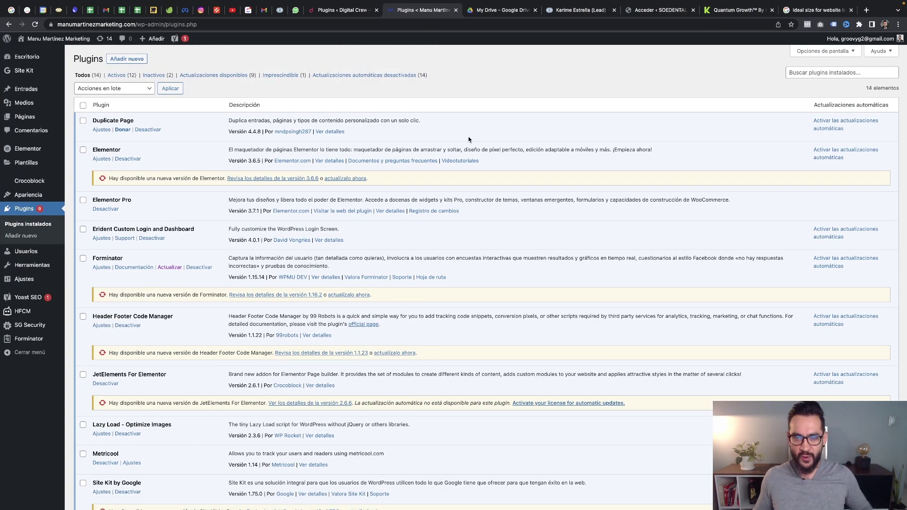
key("ctrl+Right")
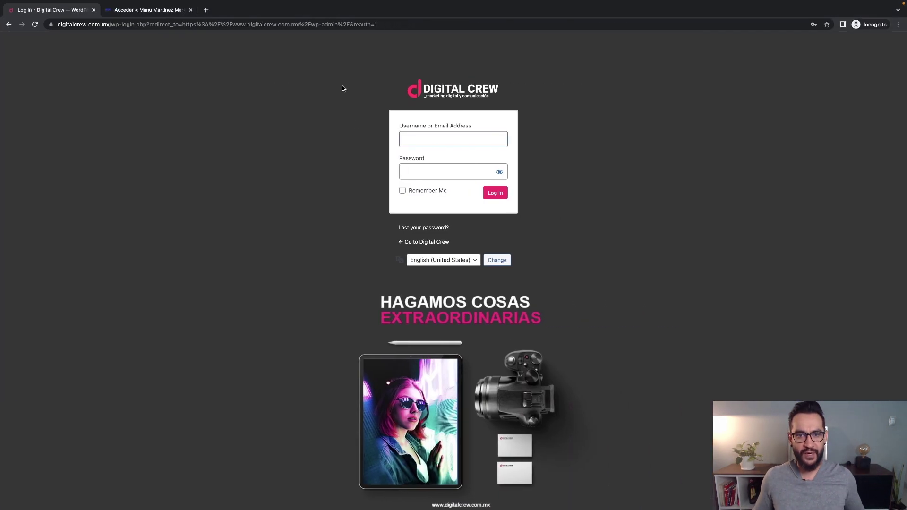
key("ctrl+Left")
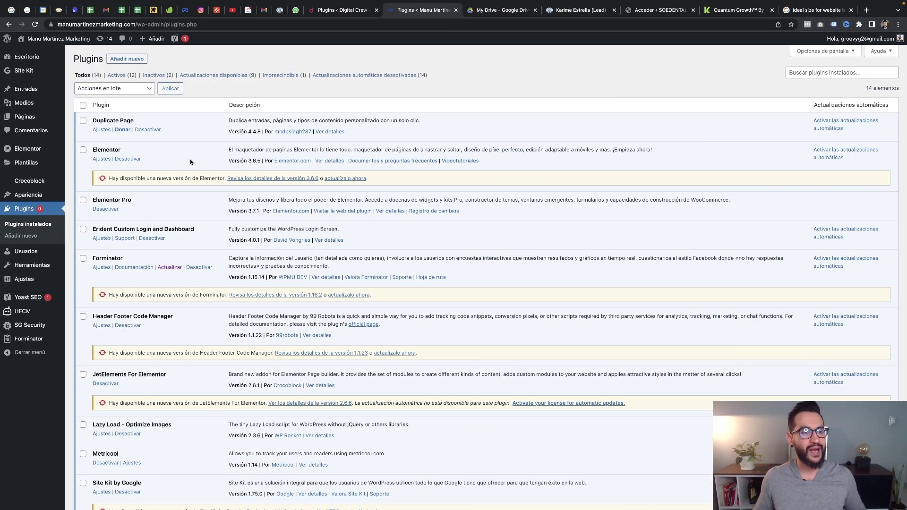
Search the WordPress plugin directory for "Erident Custom Login and Dashboard".
left_click(141, 64)
left_click(793, 82)
type("Erident Custom Login and Dashboard")
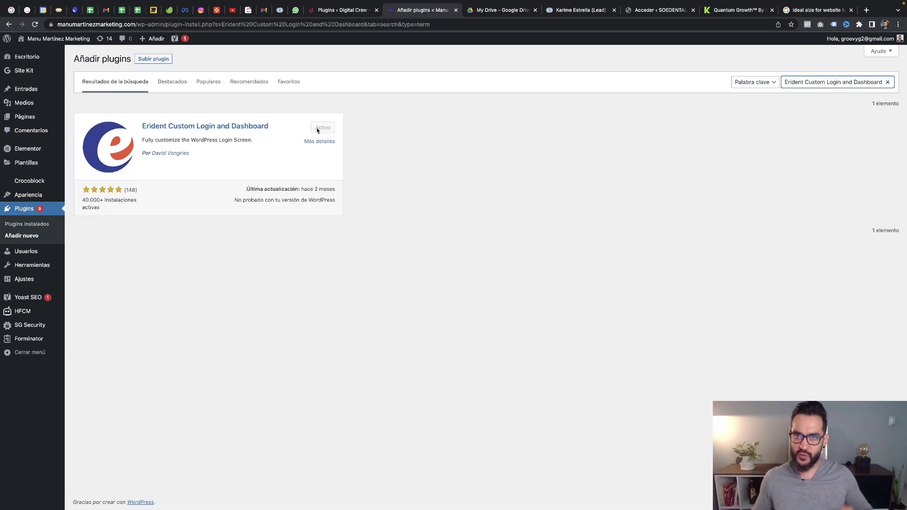
Open the settings of the installed Erident Custom Login and Dashboard plugin.
left_click(29, 208)
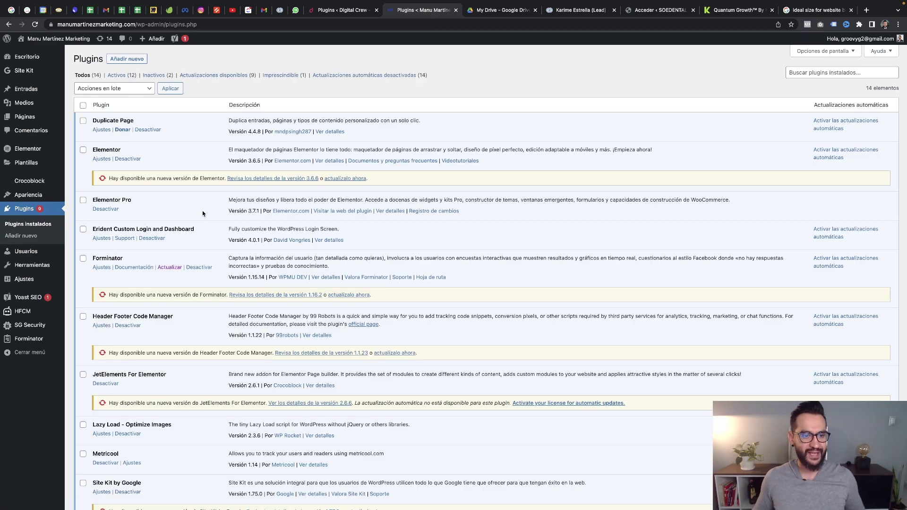
scroll(204, 213, "down", 5)
scroll(191, 255, "up", 4)
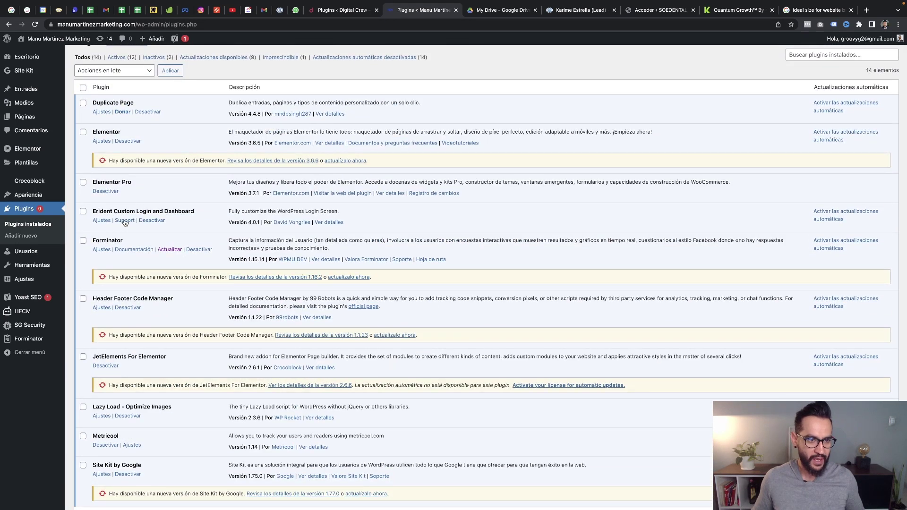
left_click(101, 220)
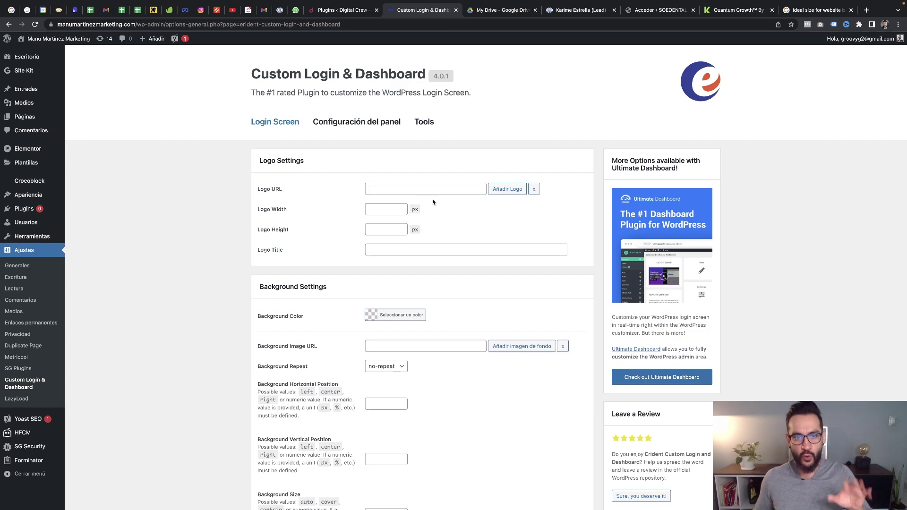
Use logo-digital-crew-marketing-blanco.png from the media library as the login screen logo.
left_click(502, 191)
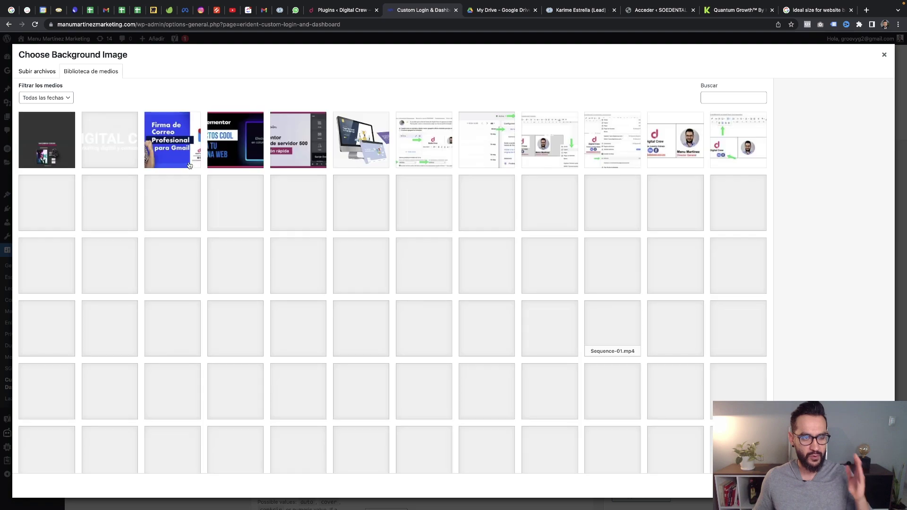
left_click(109, 150)
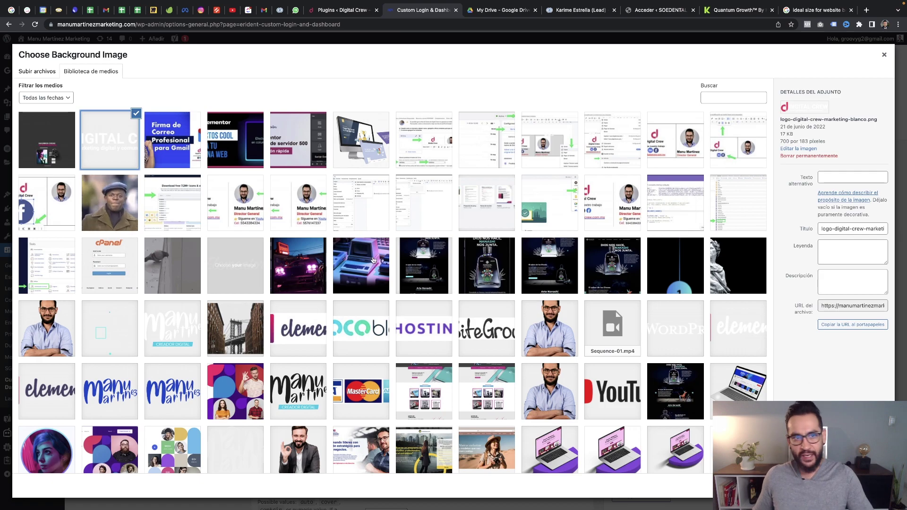
key("Escape")
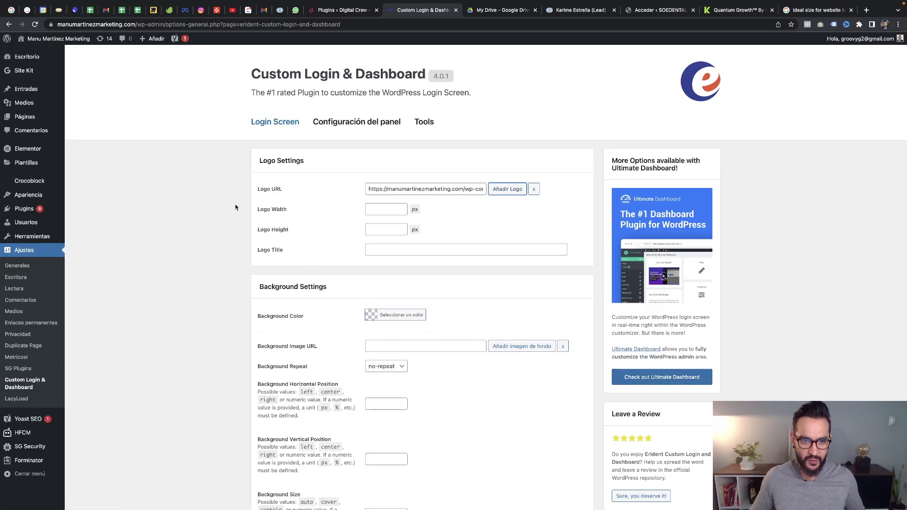
Set the logo width to 233 px and the logo height to 60 px, and save all settings.
left_click(376, 210)
type("233")
left_click(372, 226)
type("60")
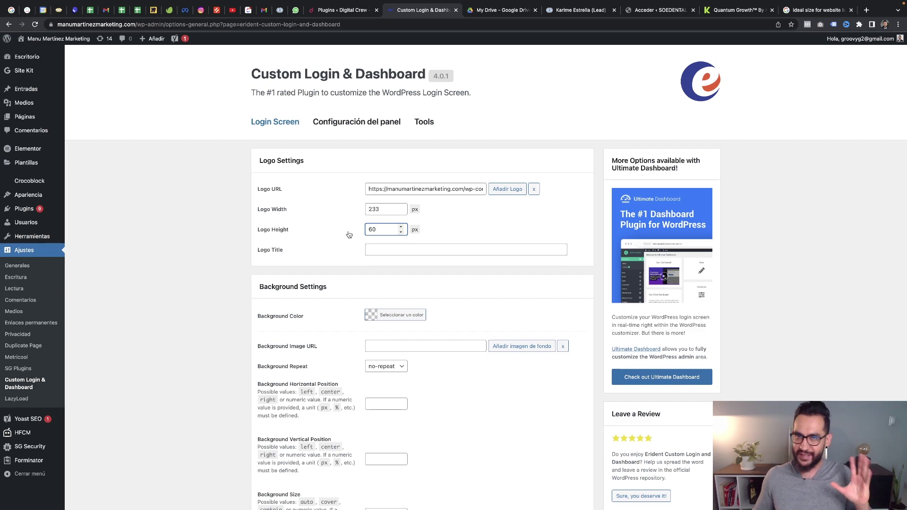
scroll(325, 325, "down", 10)
scroll(325, 325, "down", 10)
left_click(289, 214)
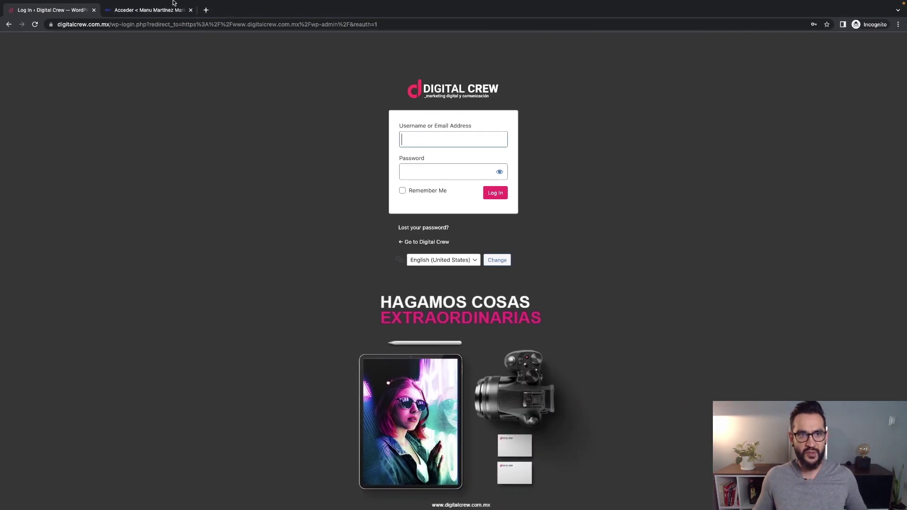
Reload the site's login page in the incognito window to check the custom logo against the Digital Crew page.
left_click(156, 8)
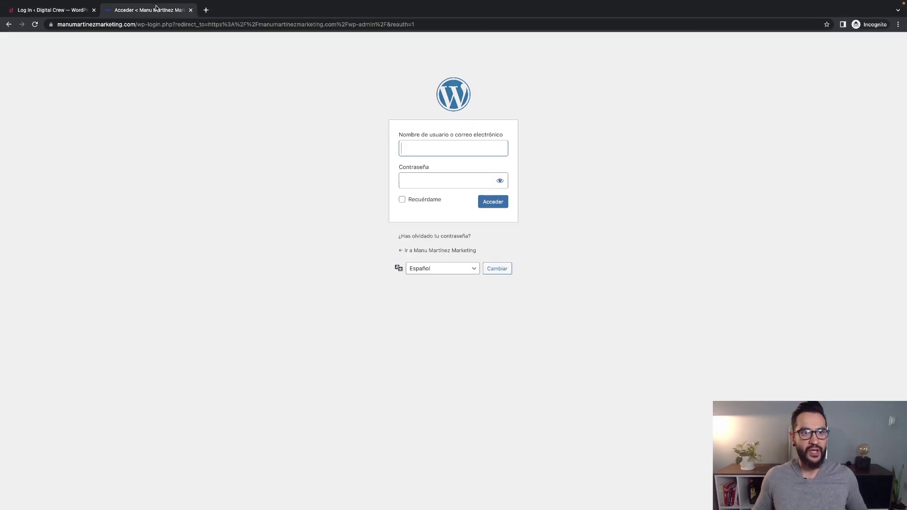
key("super+r")
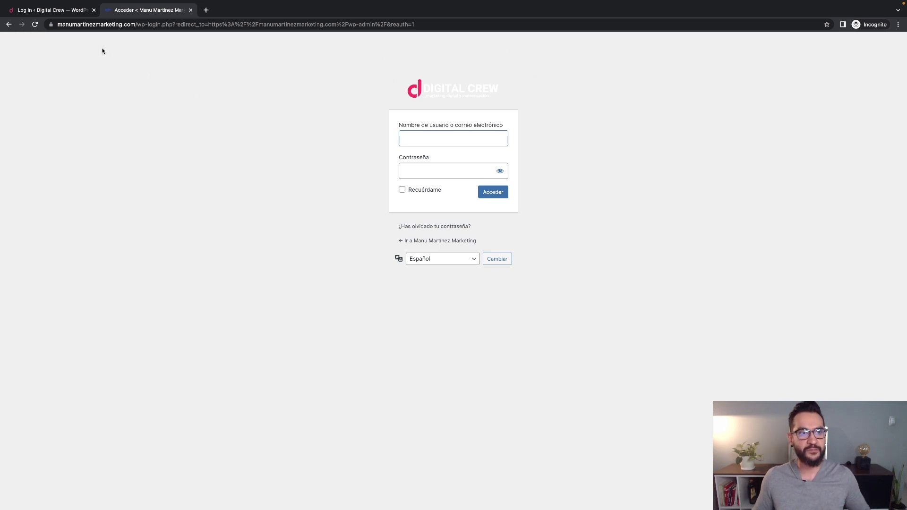
key("ctrl+shift+Tab")
key("ctrl+Tab")
key("ctrl+Left")
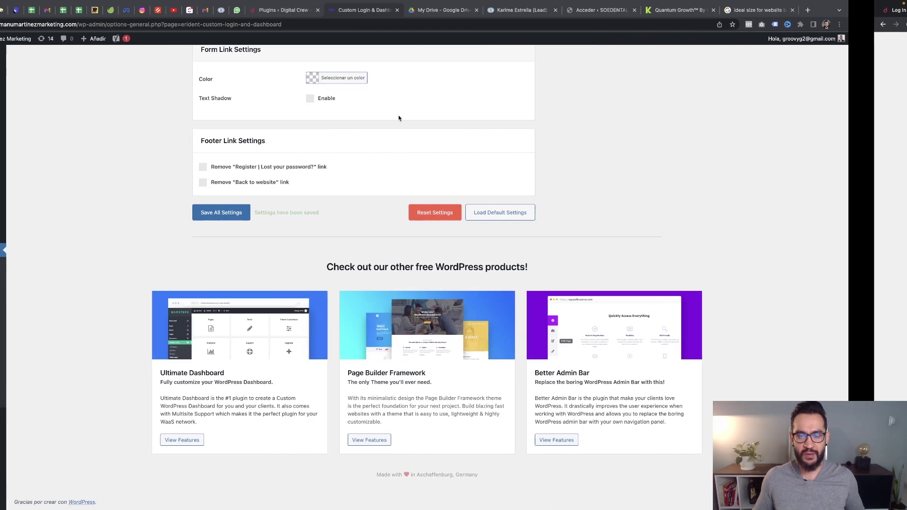
Use fondo-wpff.jpg from the media library as the login screen's background image.
scroll(400, 120, "up", 15)
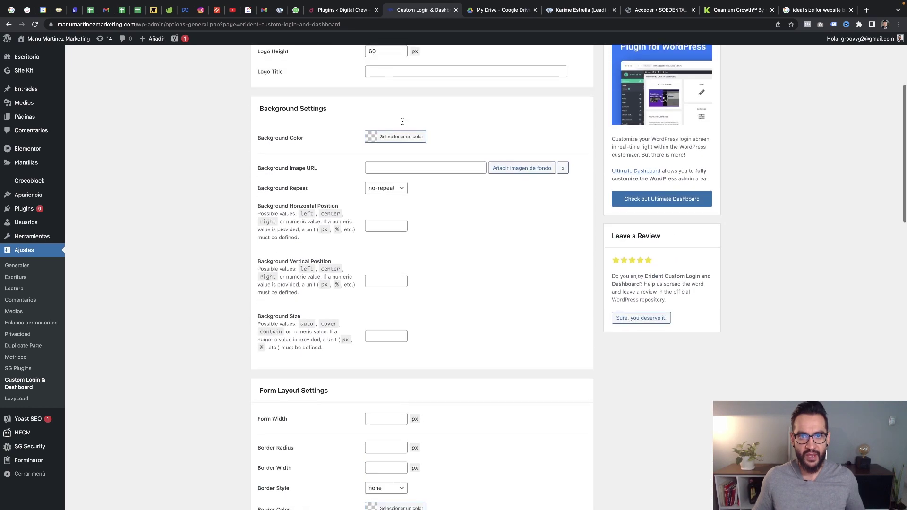
scroll(402, 121, "up", 3)
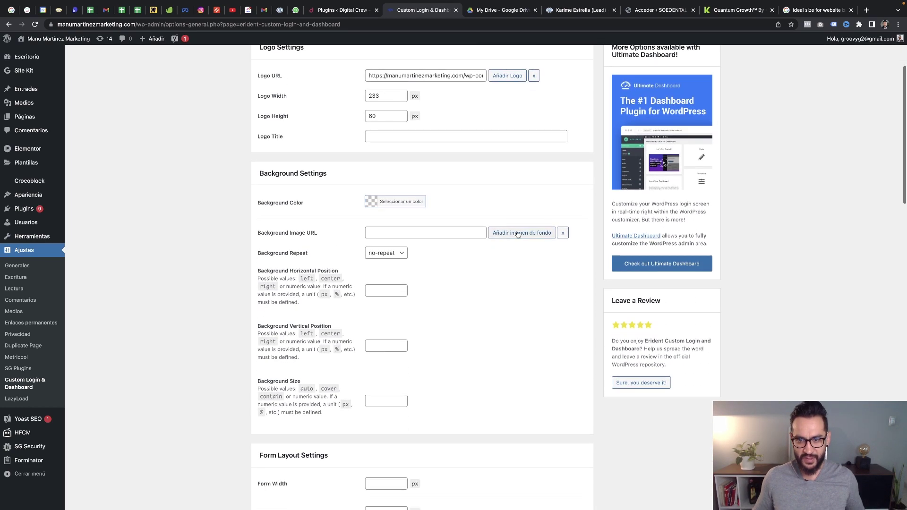
left_click(518, 233)
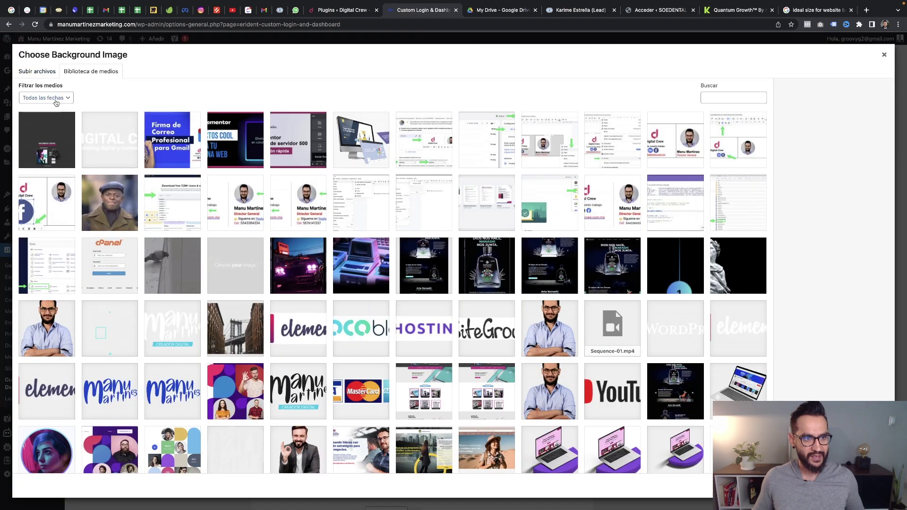
left_click(60, 150)
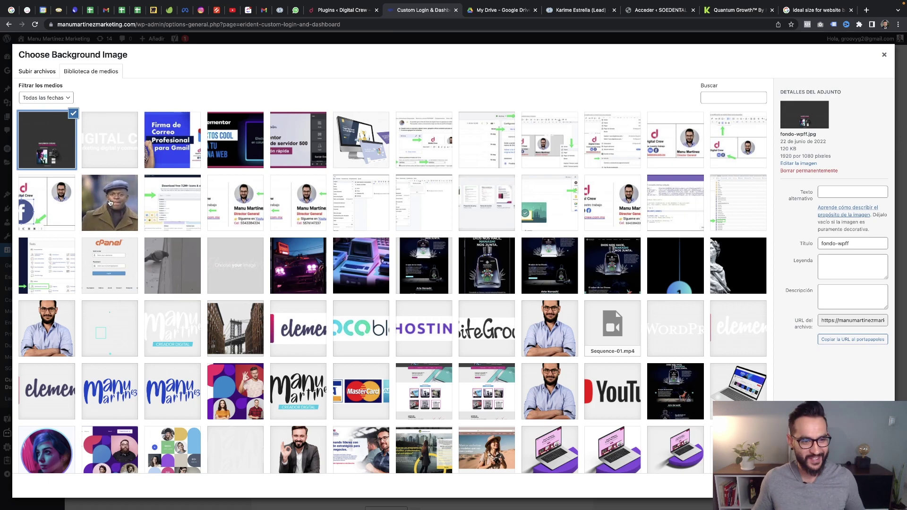
left_click(860, 488)
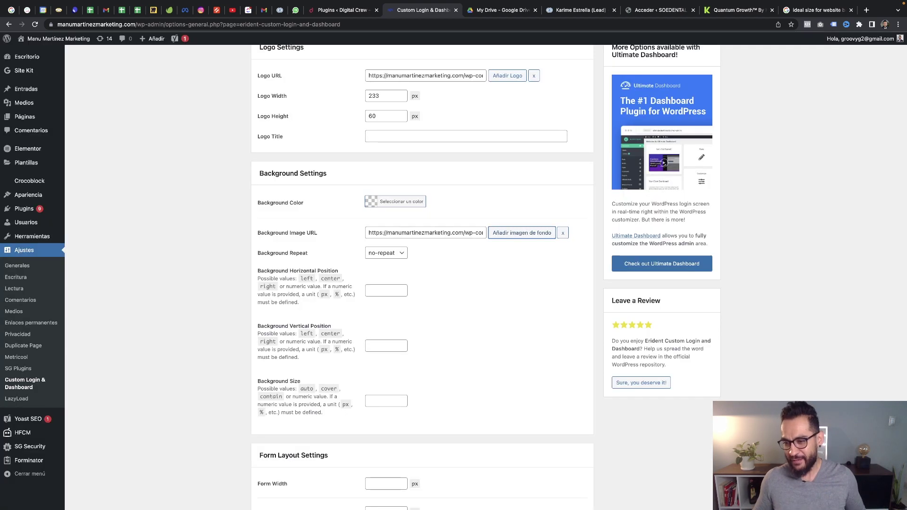
Try the repeat option for the background image and review the other repeat modes.
scroll(423, 257, "down", 1)
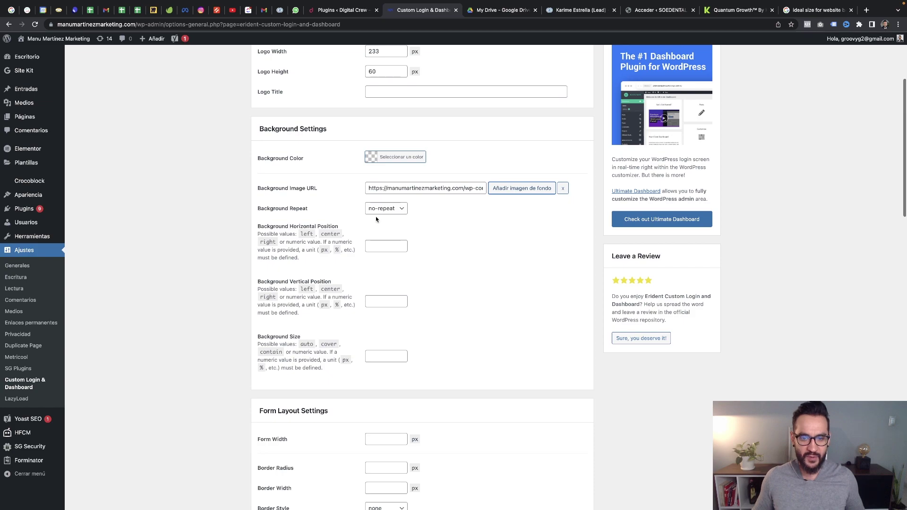
left_click(384, 210)
left_click(383, 220)
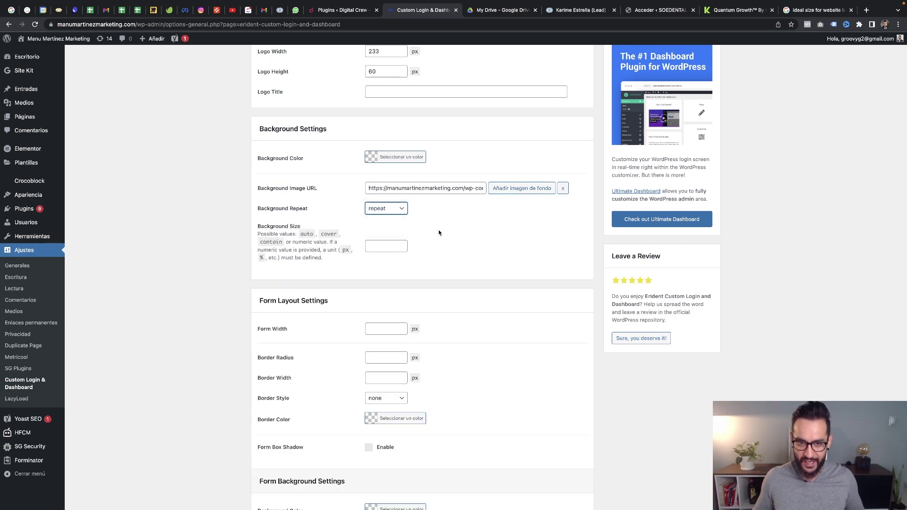
left_click(386, 213)
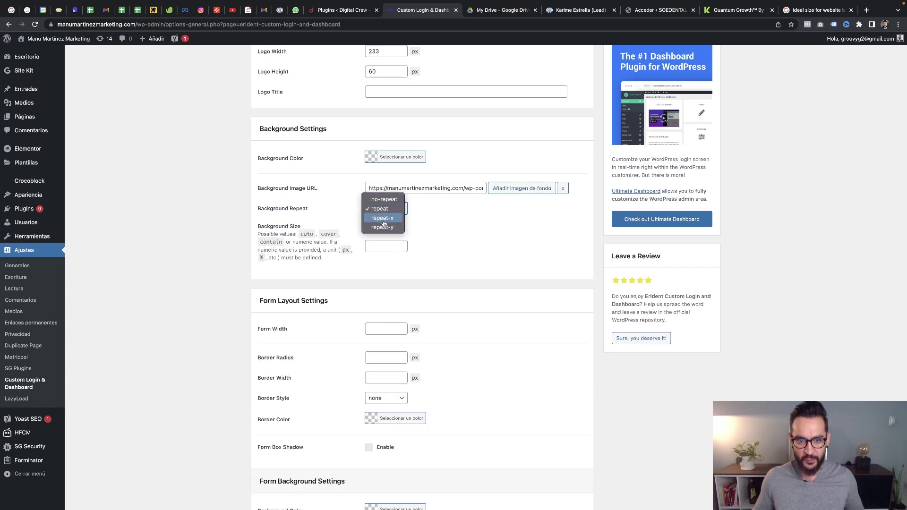
left_click(447, 237)
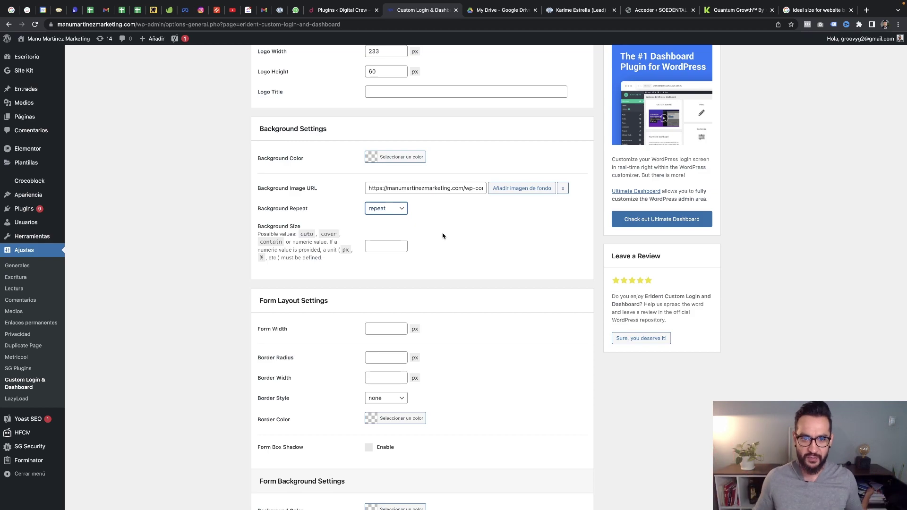
Set Background Repeat to no-repeat and Background Size to cover.
left_click(385, 210)
left_click(384, 200)
left_click(380, 244)
type("cover")
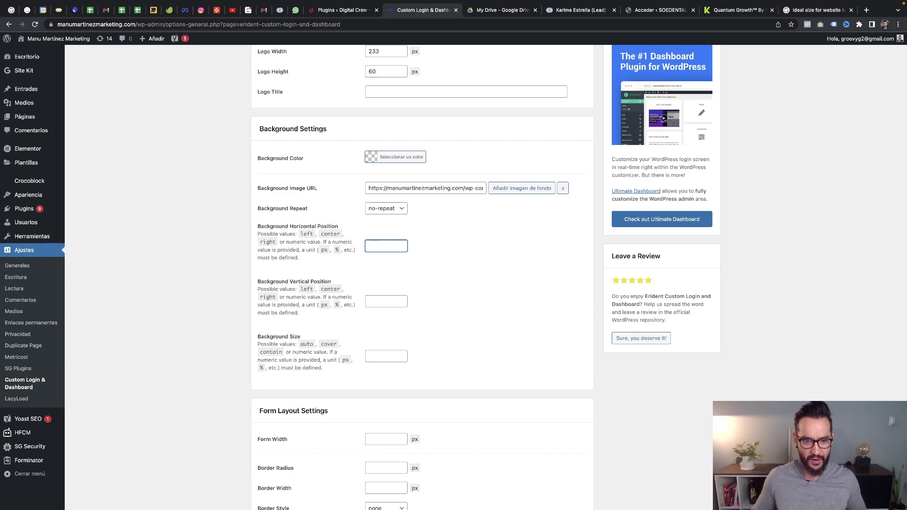
left_click(386, 358)
type("cover")
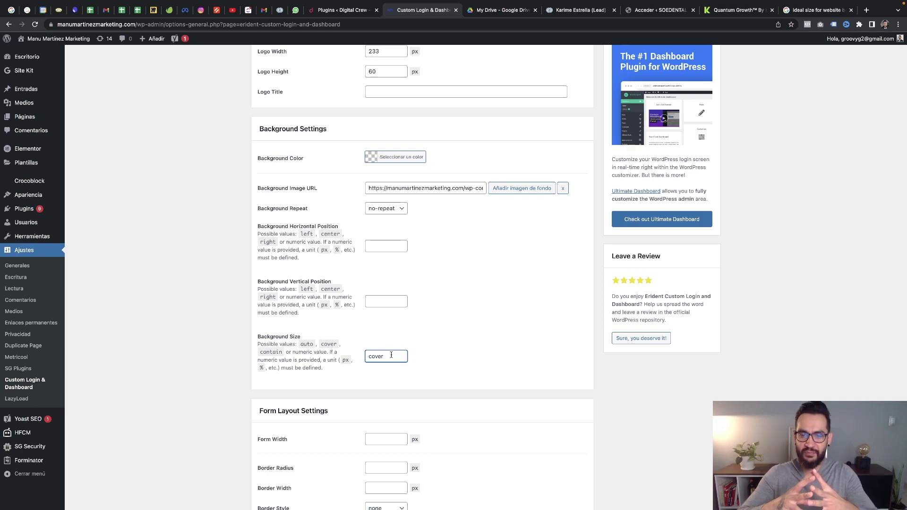
Set both the horizontal and the vertical background position to center.
left_click(386, 246)
type("center")
left_click(383, 299)
type("center")
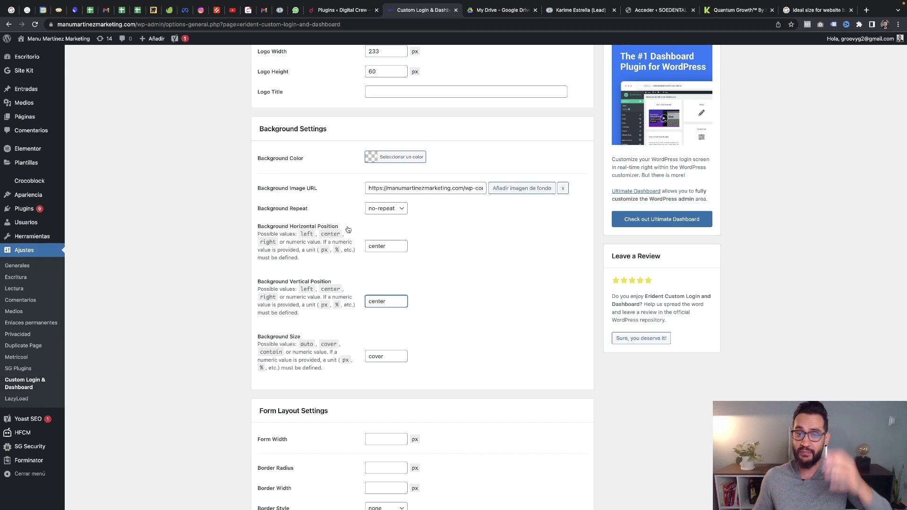
Save all settings and compare the customized login page with the Digital Crew login page.
scroll(450, 250, "down", 15)
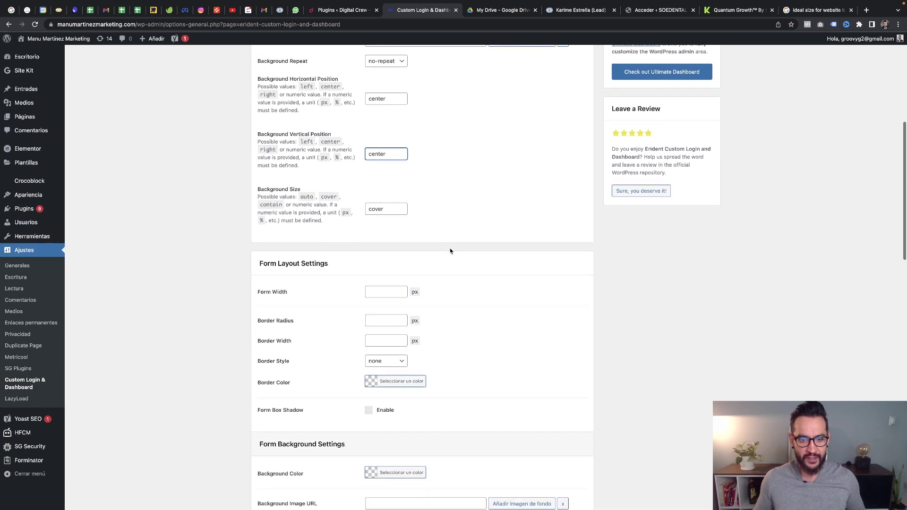
left_click(286, 212)
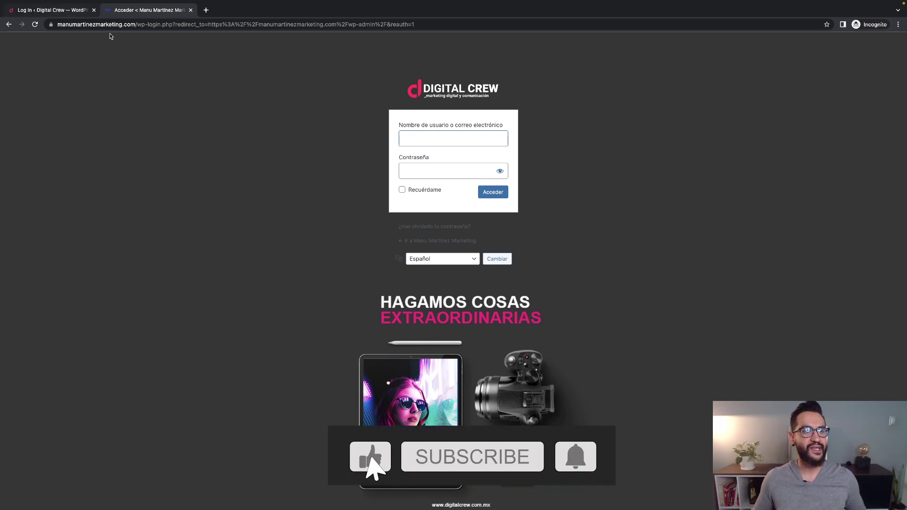
left_click(57, 10)
left_click(165, 10)
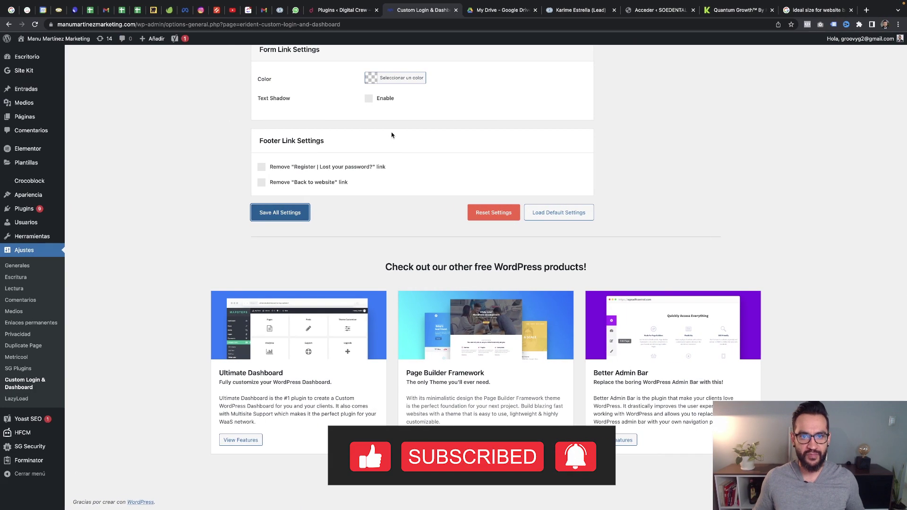
scroll(392, 132, "up", 15)
scroll(392, 136, "down", 6)
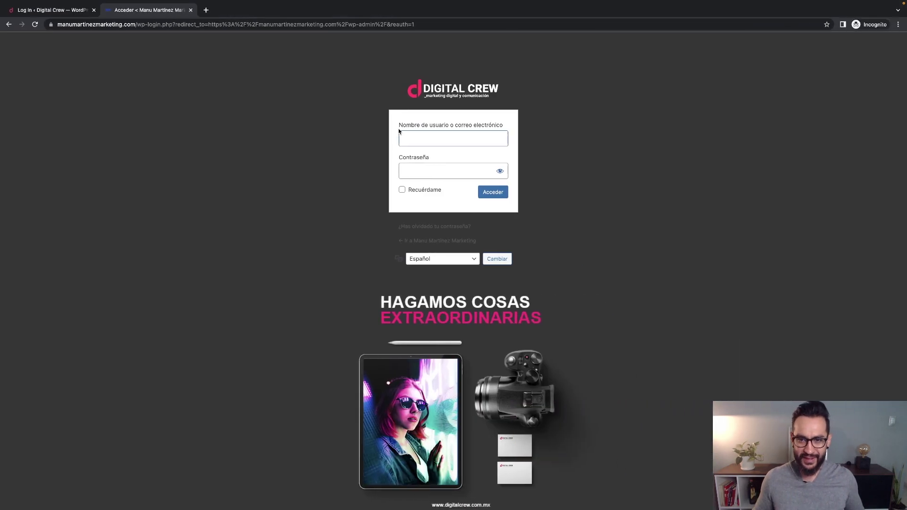
left_click(61, 10)
left_click(148, 10)
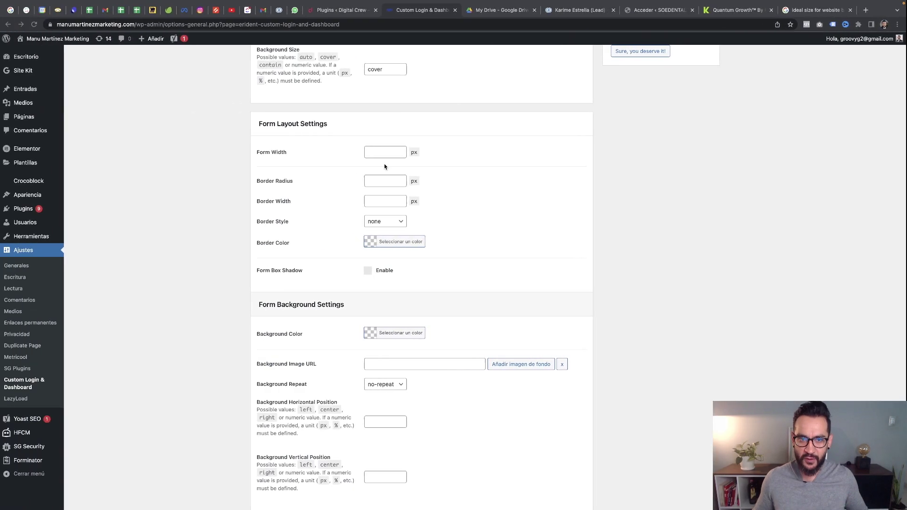
Set the login form's width to 400 px and its border radius to 6 px.
left_click(387, 151)
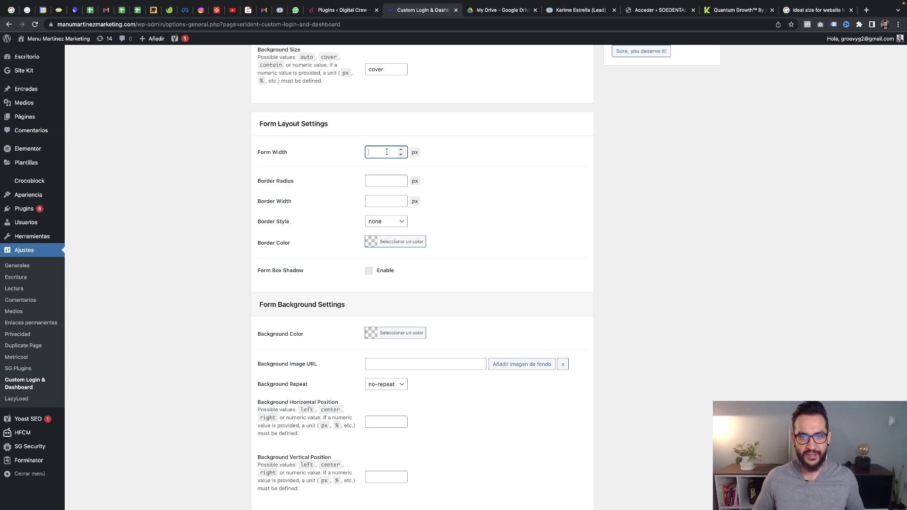
type("400")
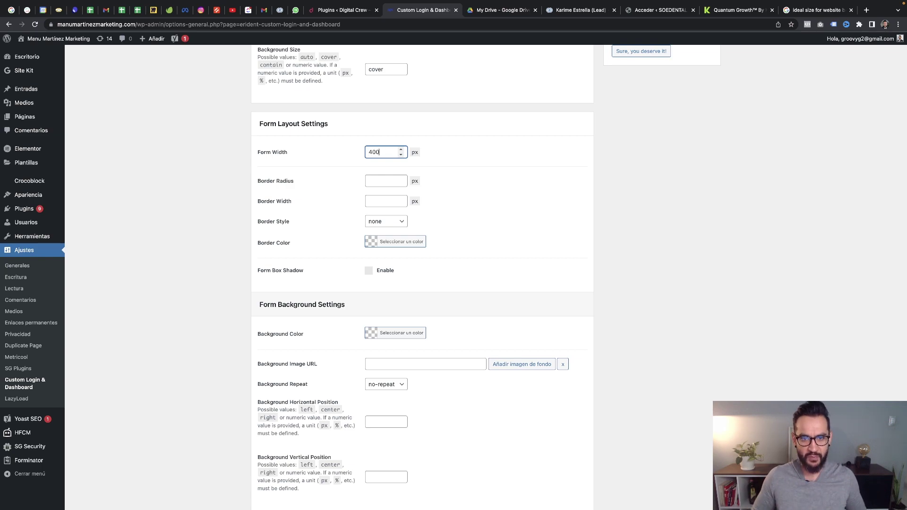
left_click(381, 182)
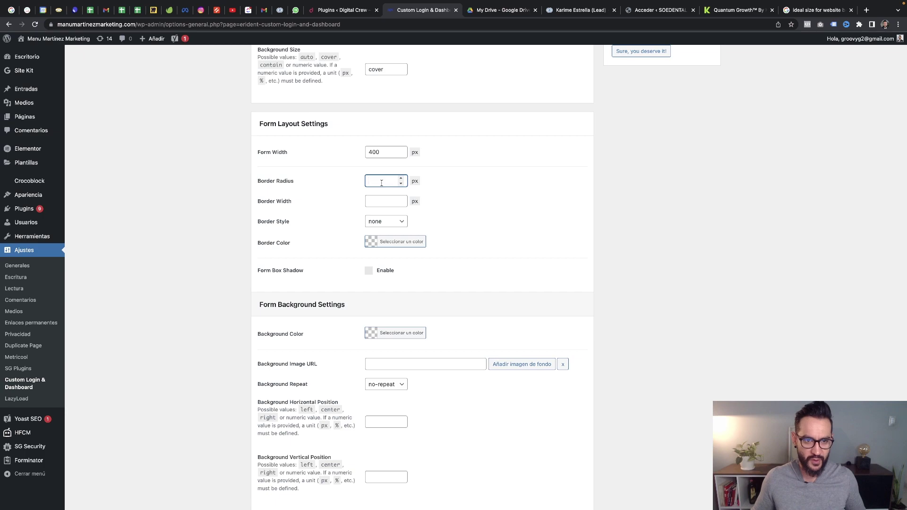
type("6")
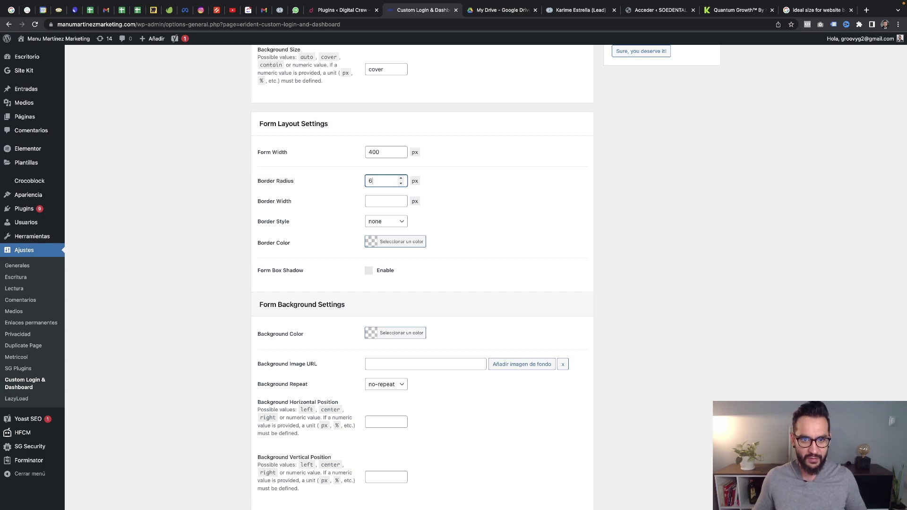
Give the login form a 1 px border with the solid style.
left_click(376, 203)
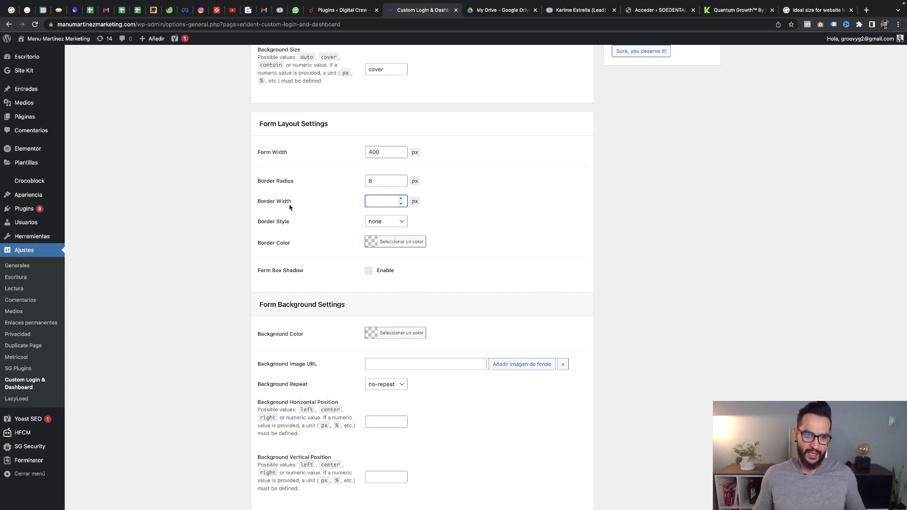
type("1")
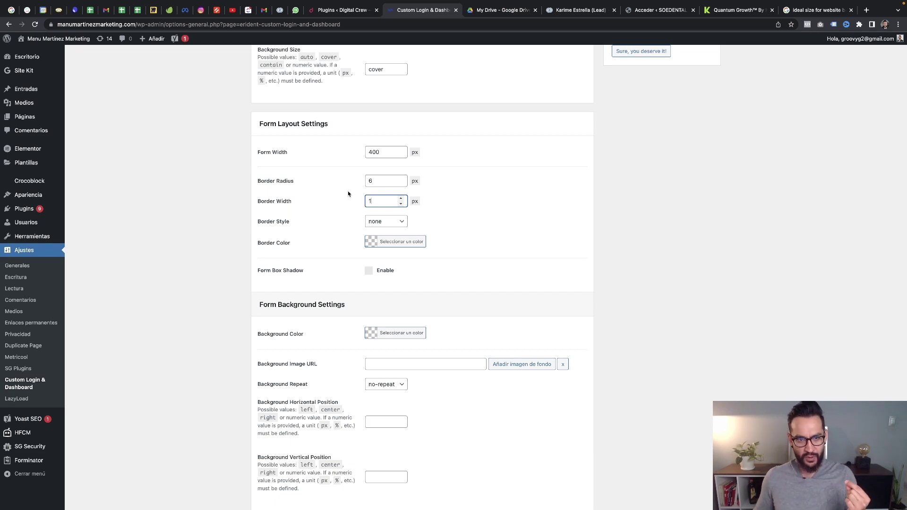
key("shift+Tab")
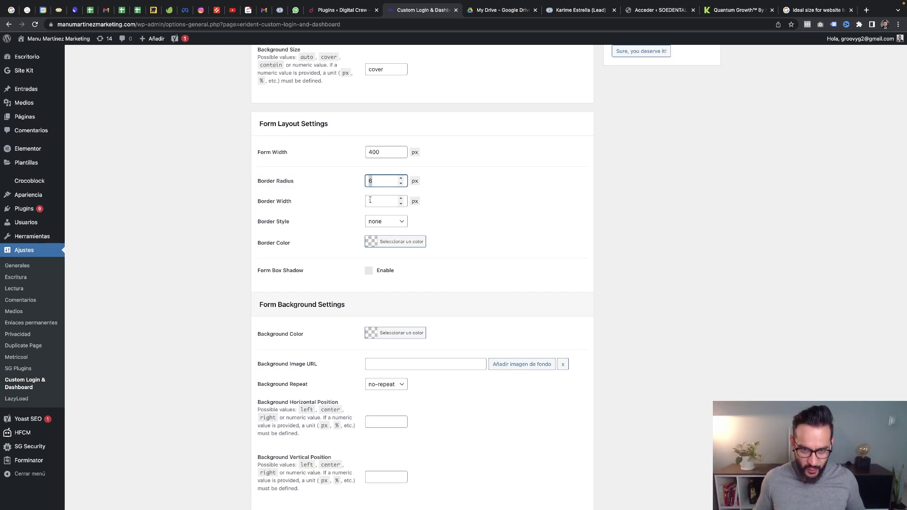
key("Tab")
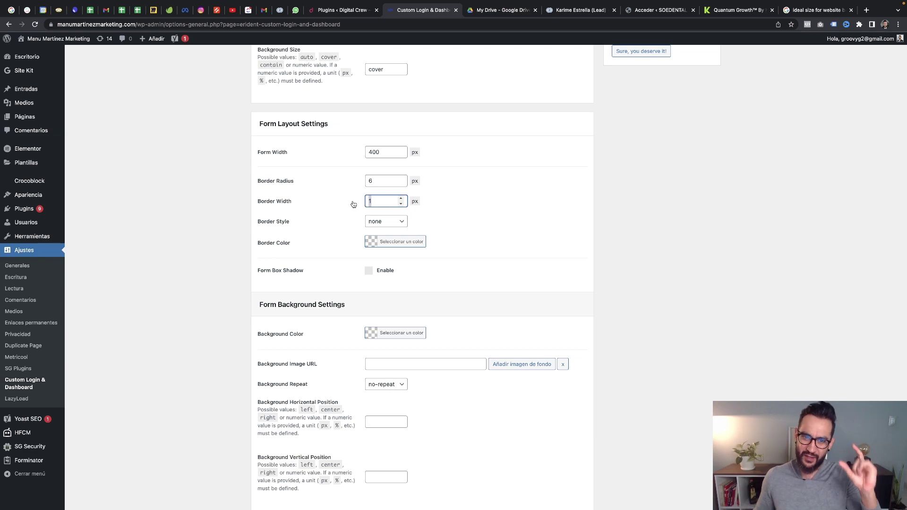
left_click(381, 222)
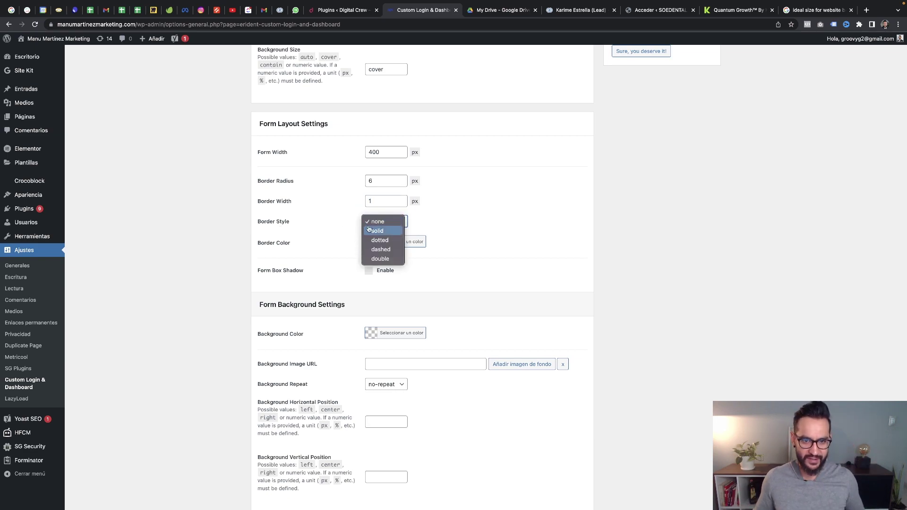
left_click(377, 230)
Set the login form's border color to the green preset #81d742.
left_click(374, 241)
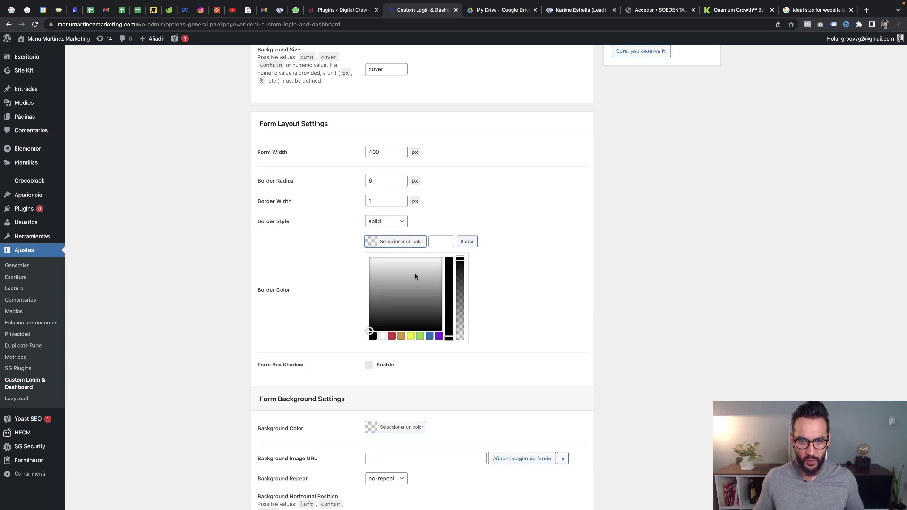
left_click(420, 337)
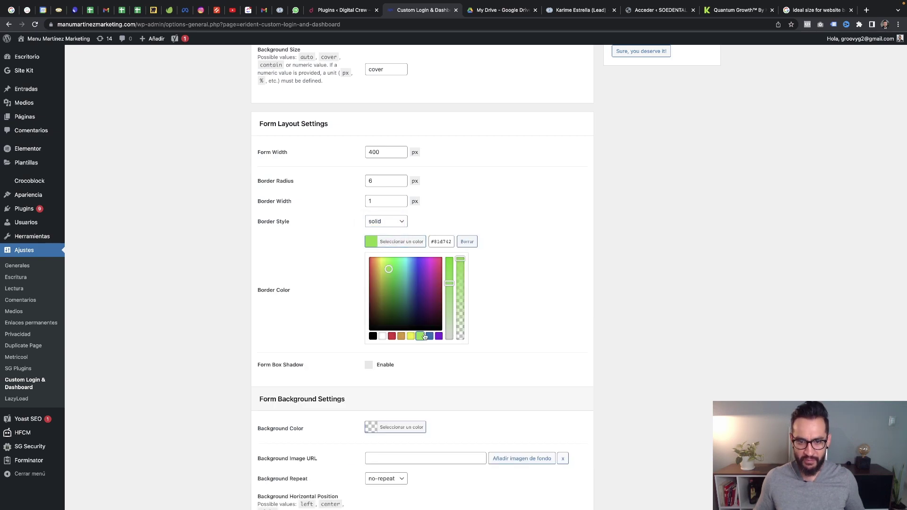
left_click(529, 301)
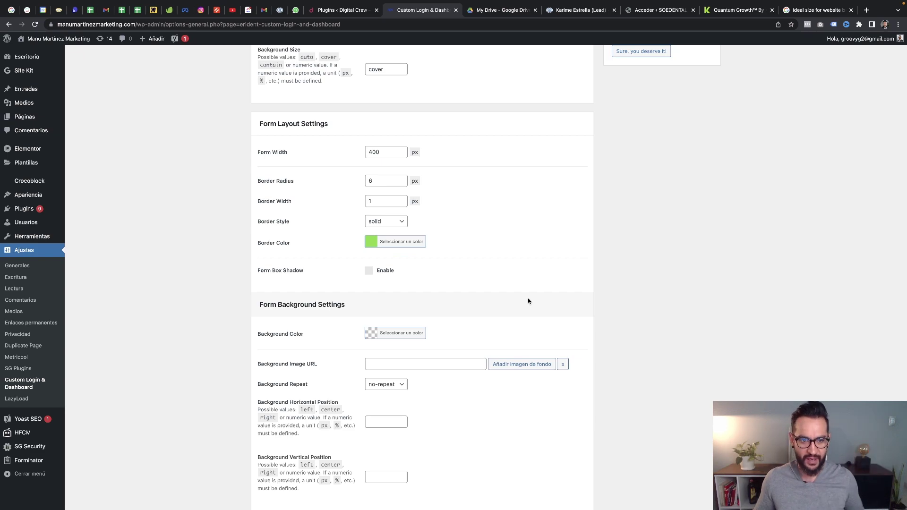
Save all settings and check the updated form on the login page against the Digital Crew login page.
scroll(528, 301, "down", 15)
left_click(280, 212)
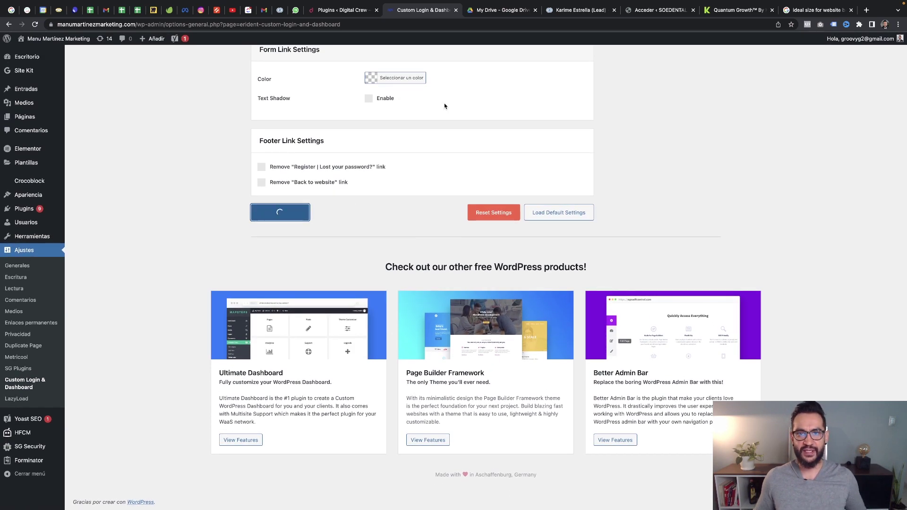
key("super+Tab")
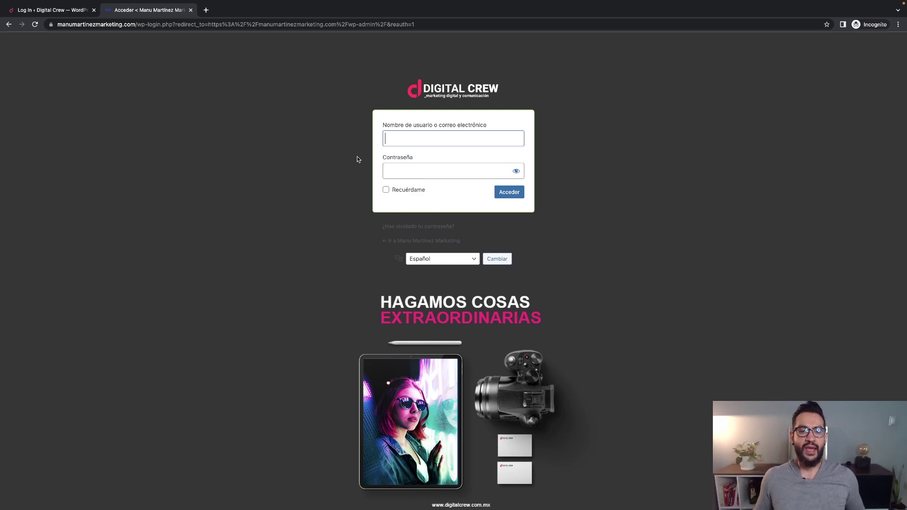
left_click(57, 10)
left_click(151, 10)
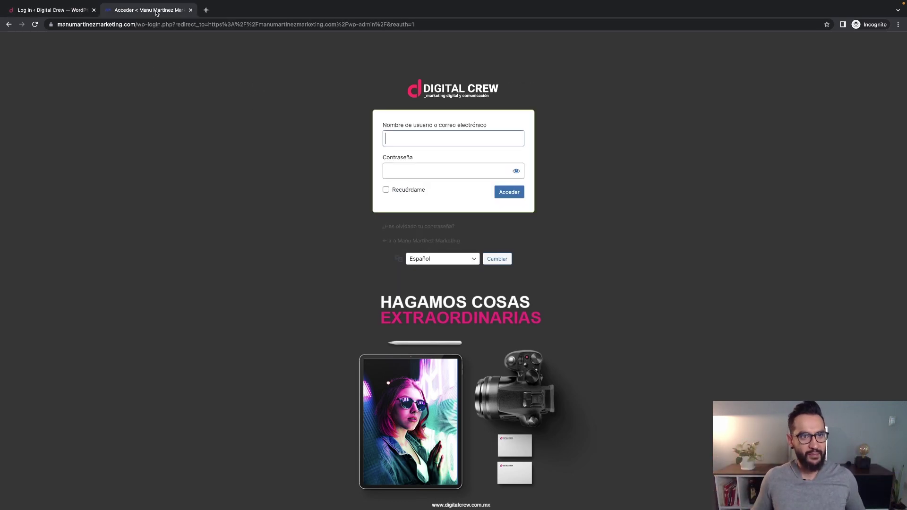
Review the Form Background Settings and their repeat options, looking at the login form for reference.
scroll(330, 130, "up", 15)
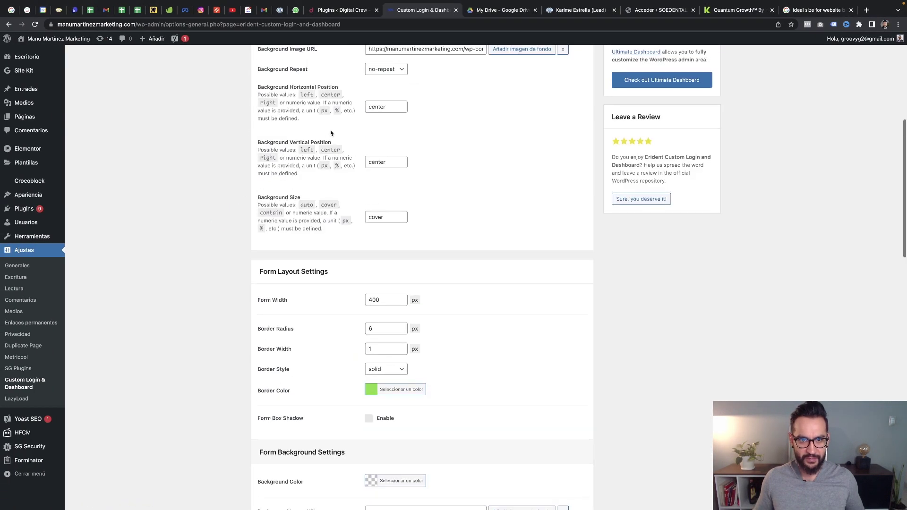
scroll(339, 140, "down", 9)
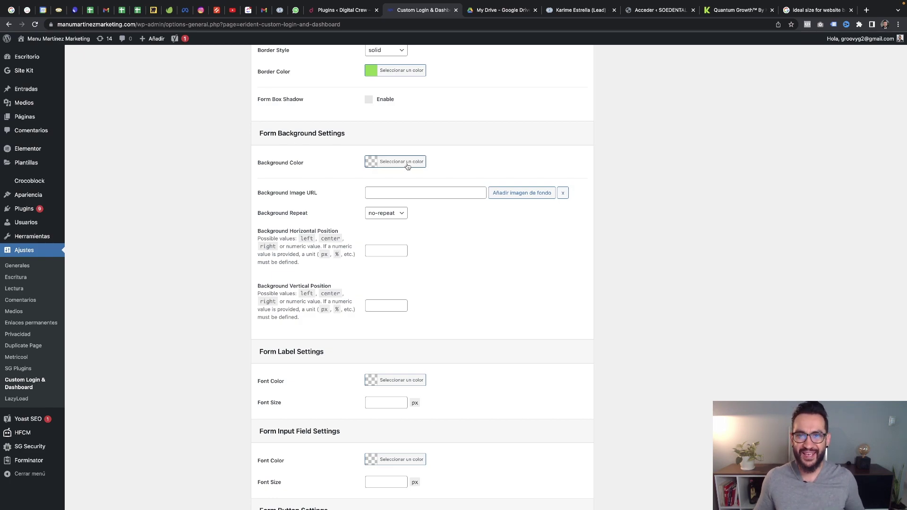
key("ctrl+Right")
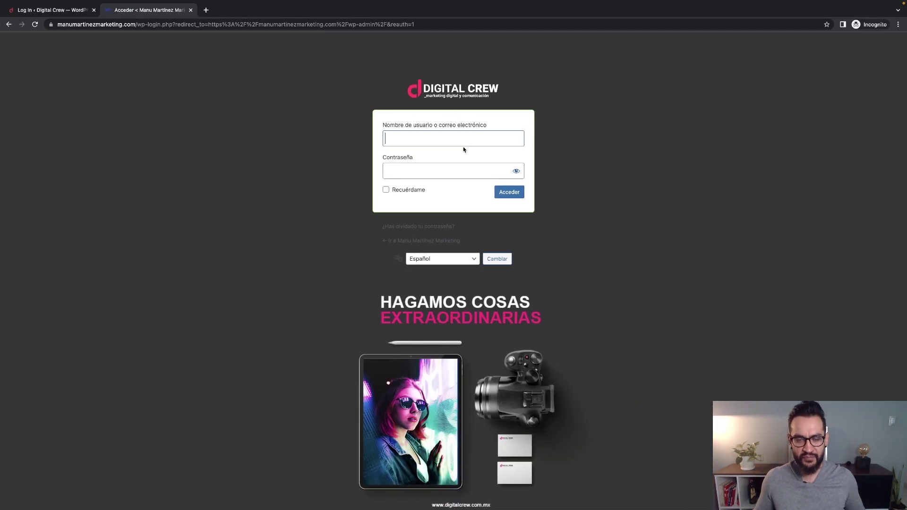
key("ctrl+Left")
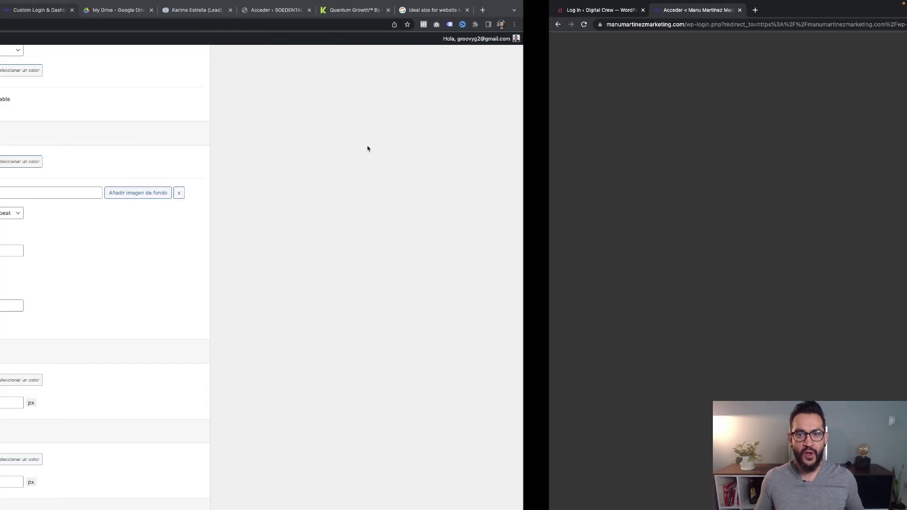
key("ctrl+Right")
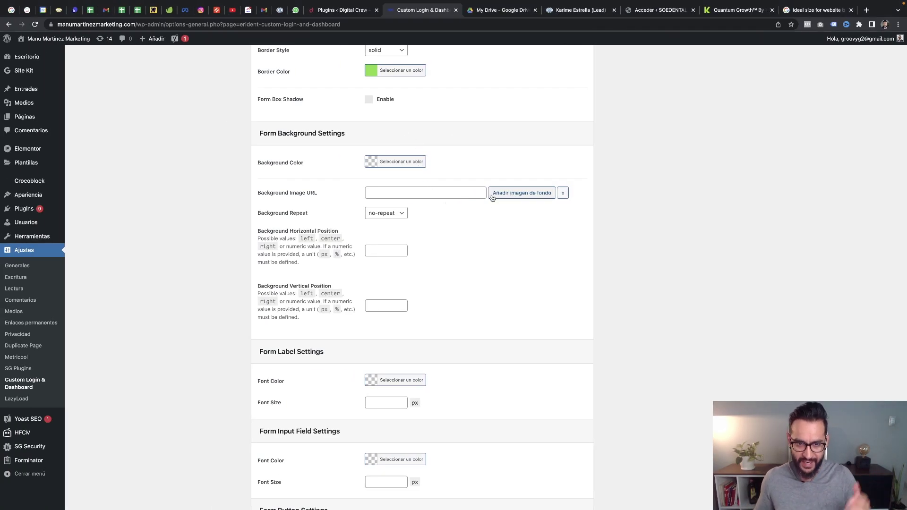
left_click(384, 213)
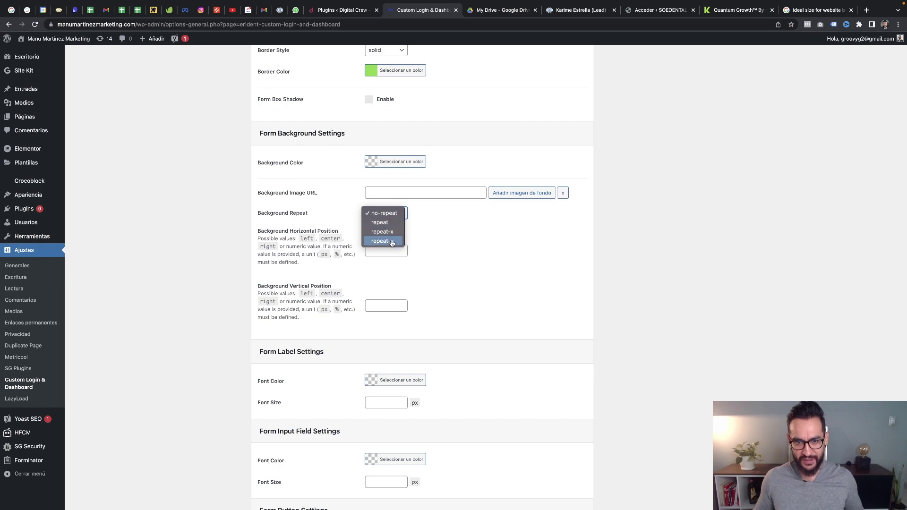
left_click(500, 240)
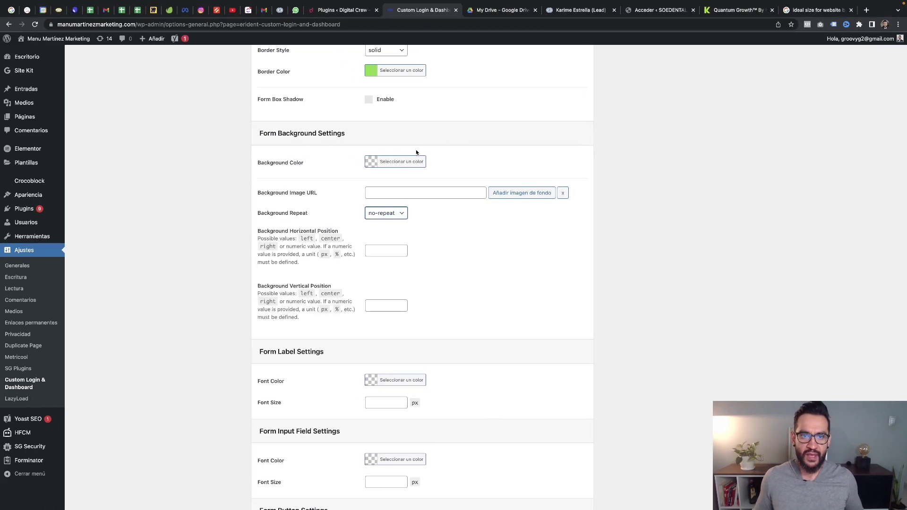
Change the login form's border color to a magenta pink.
scroll(414, 151, "up", 3)
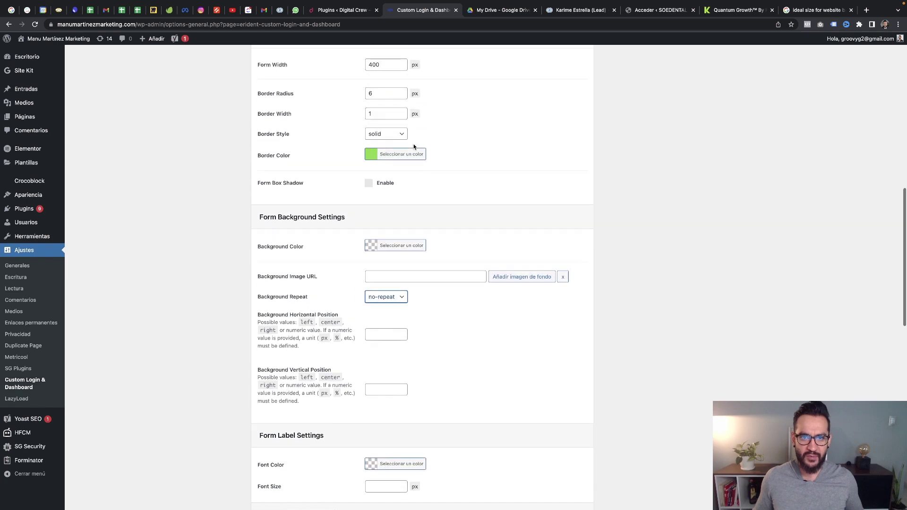
left_click(369, 157)
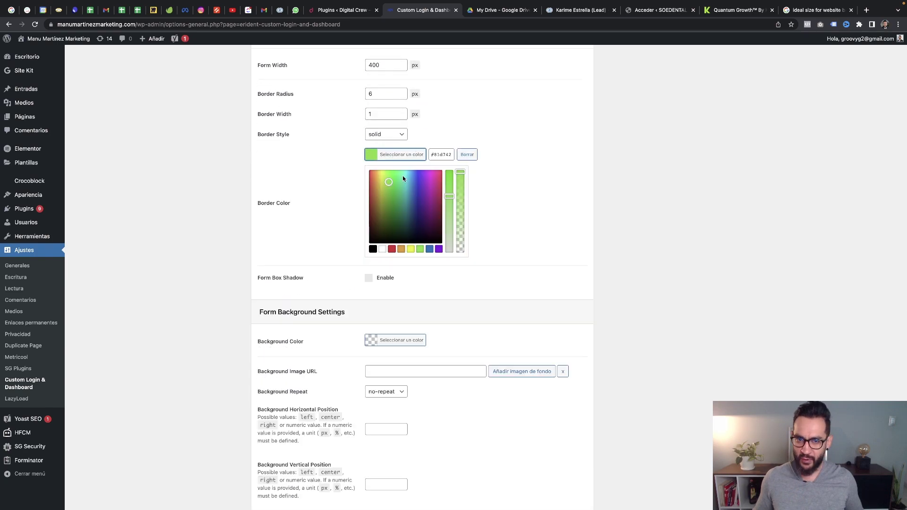
left_click(390, 250)
left_click(432, 179)
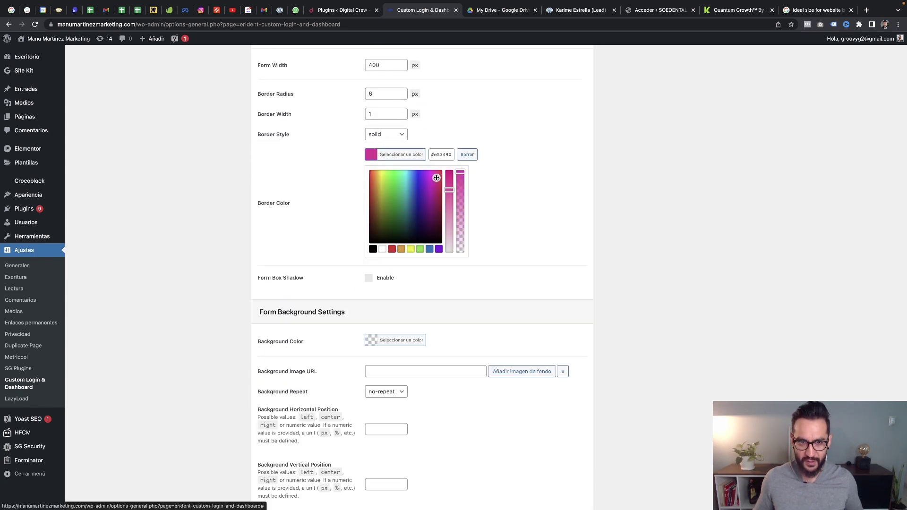
left_click(551, 202)
Review the form background, label, input field, button and link settings further down the page.
scroll(534, 216, "down", 3)
scroll(370, 195, "up", 3)
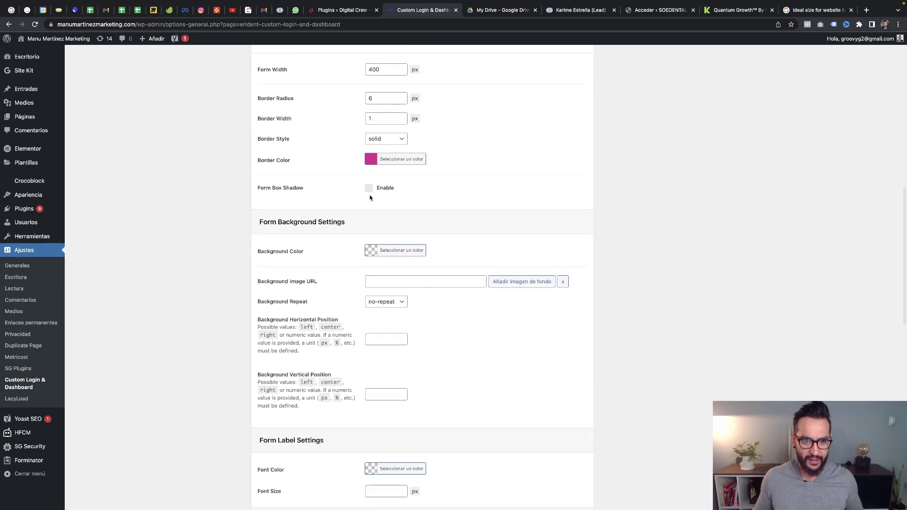
scroll(314, 160, "down", 7)
scroll(283, 110, "up", 2)
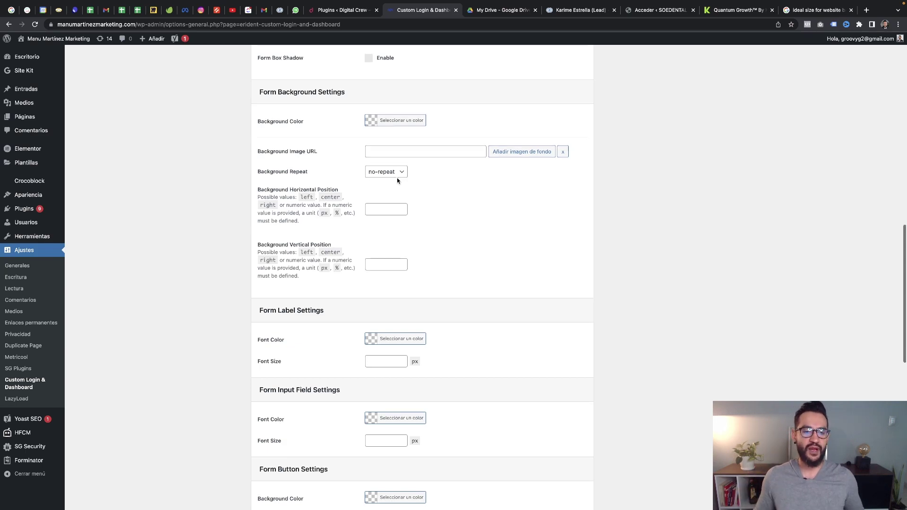
scroll(397, 180, "down", 6)
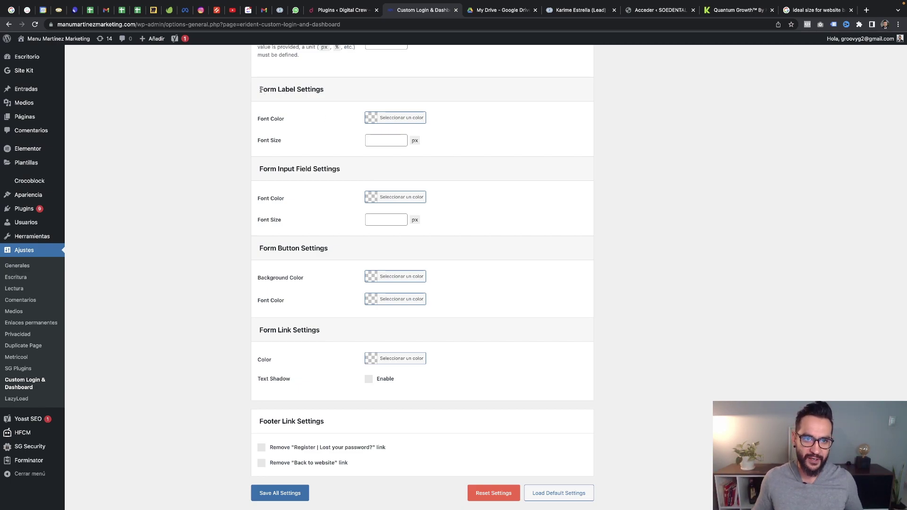
left_click_drag(269, 90, 315, 94)
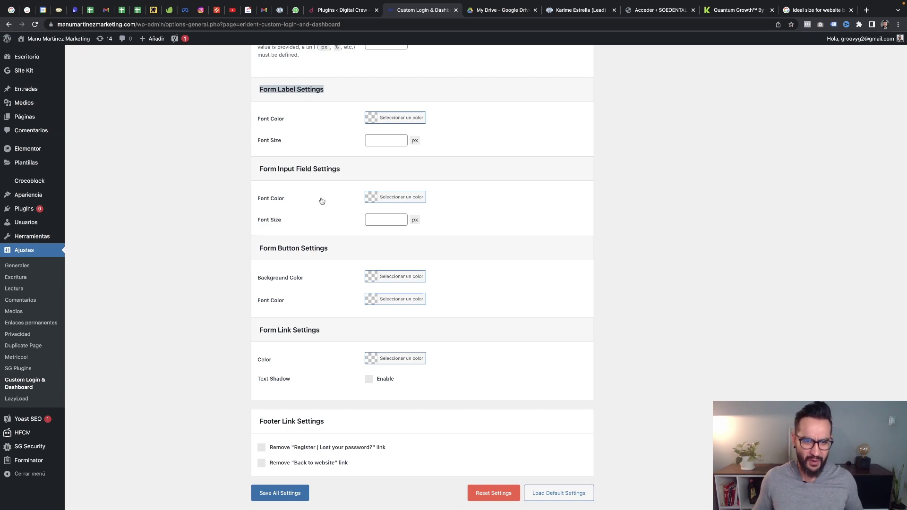
scroll(320, 201, "down", 1)
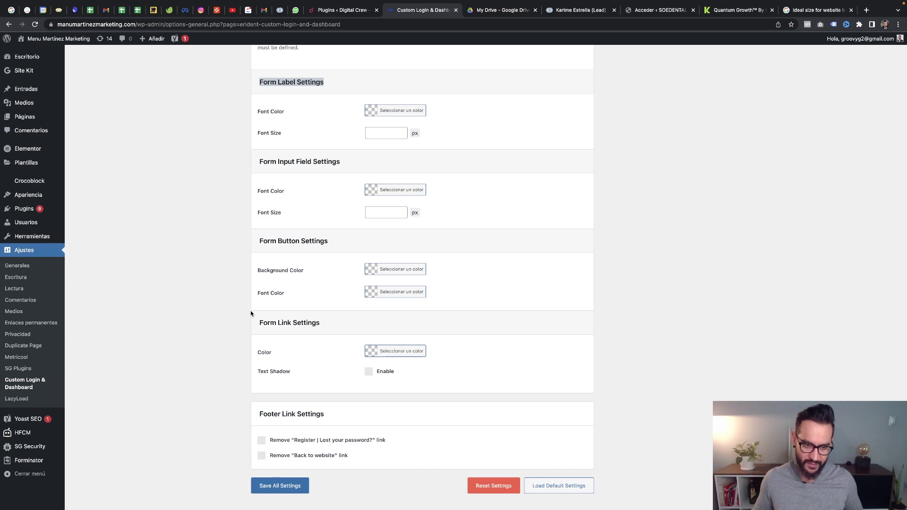
Set the login form's link color to white in the Form Link Settings.
left_click_drag(259, 323, 316, 323)
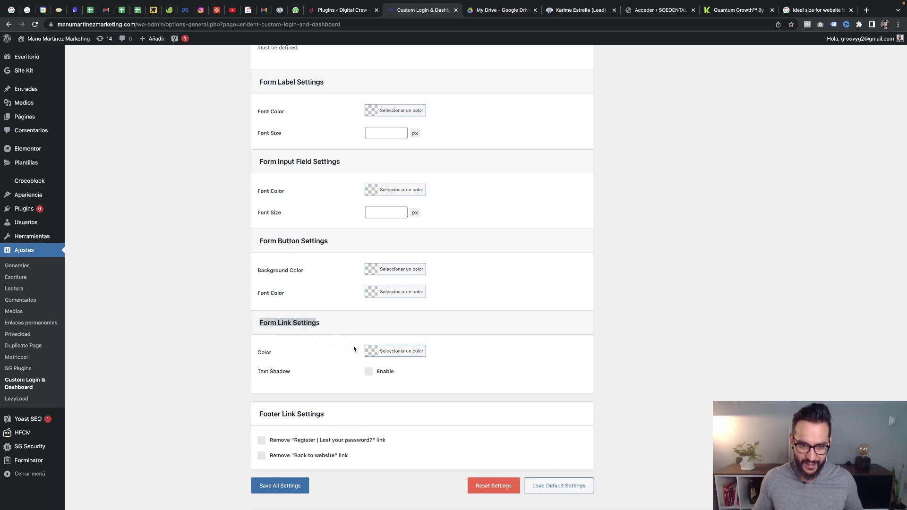
left_click(397, 351)
left_click(382, 393)
left_click_drag(382, 394, 348, 350)
left_click(331, 344)
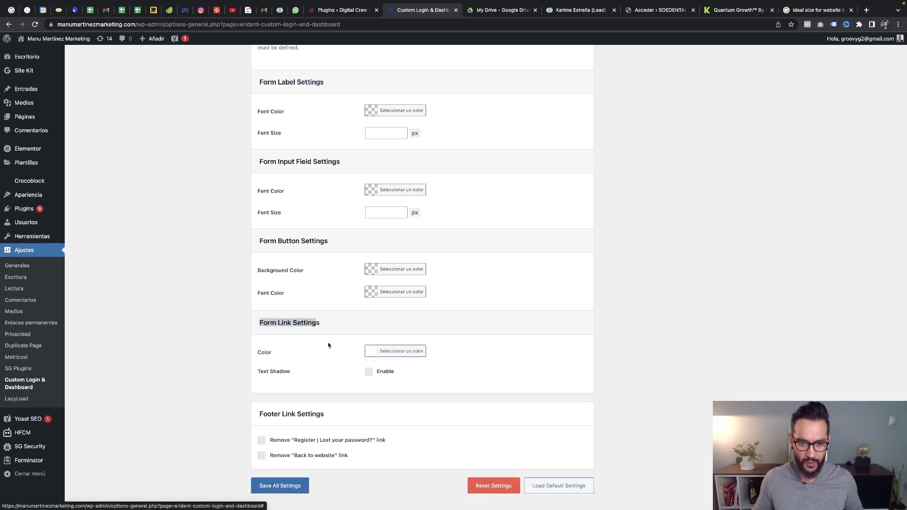
Save all settings and check the link color on the login page before returning to the plugin settings.
left_click(290, 485)
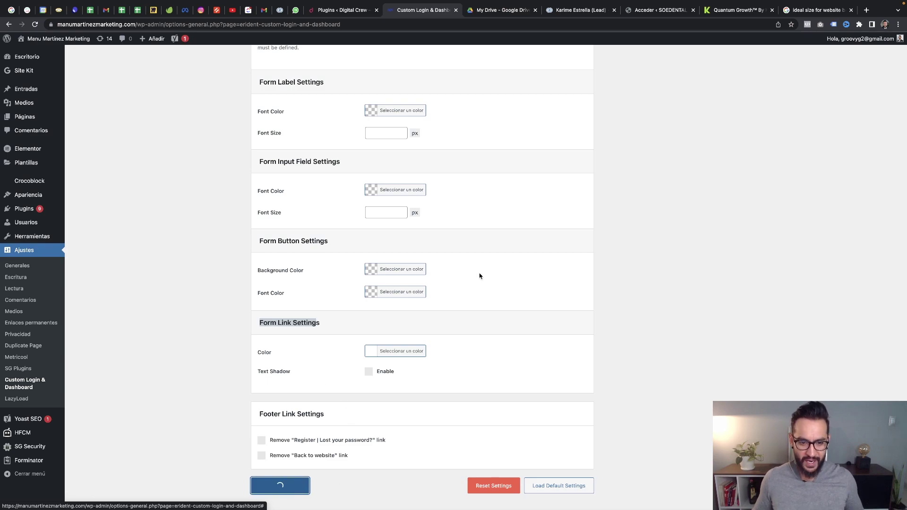
key("ctrl+Right")
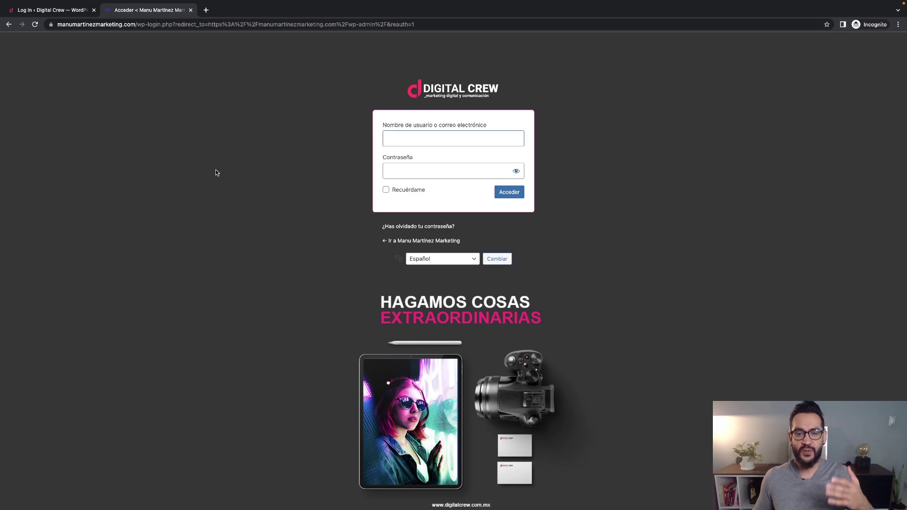
key("ctrl+Left")
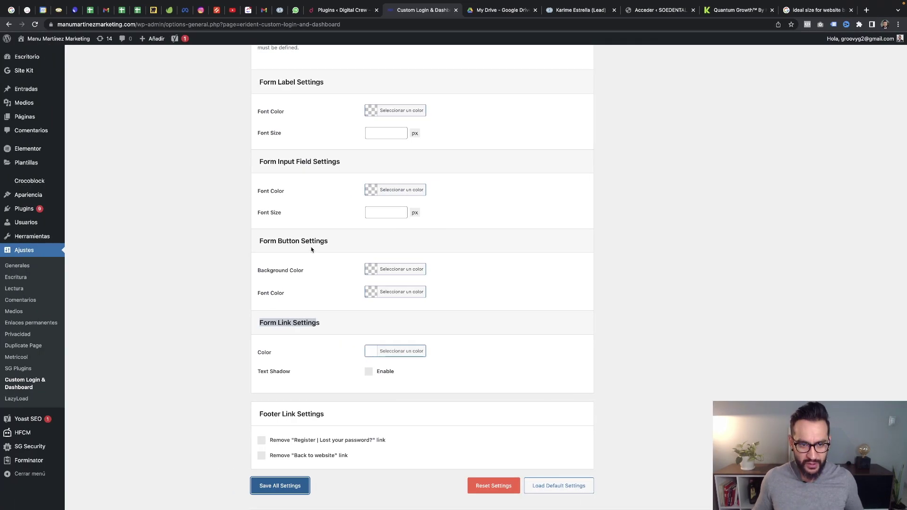
Set the login form button's background color to a crimson pink.
left_click(371, 270)
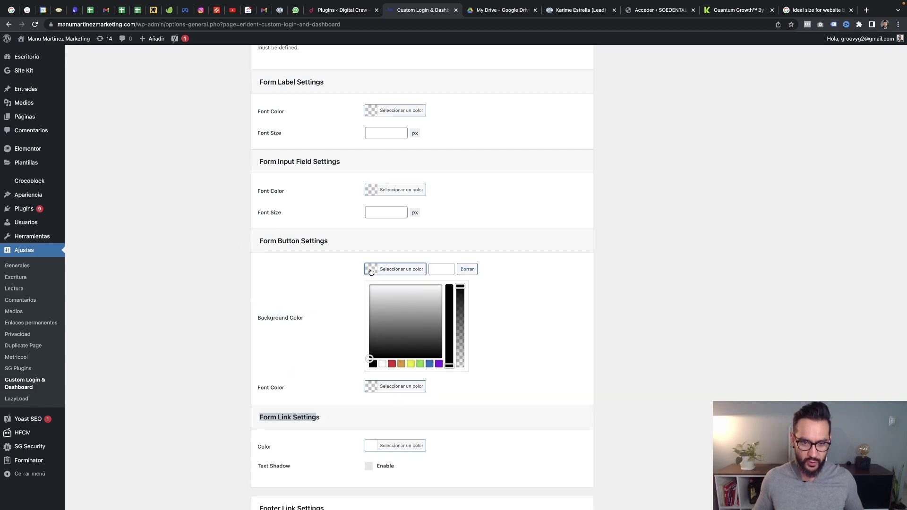
left_click(437, 297)
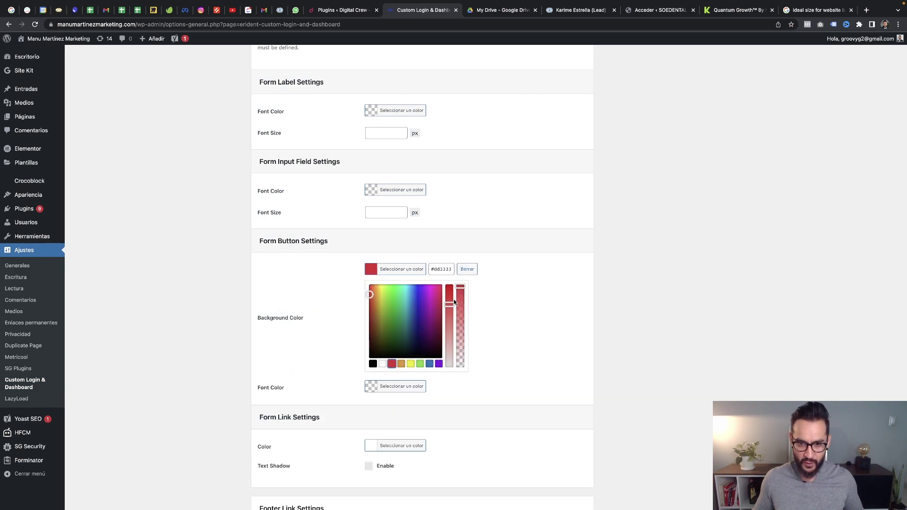
left_click_drag(437, 298, 450, 294)
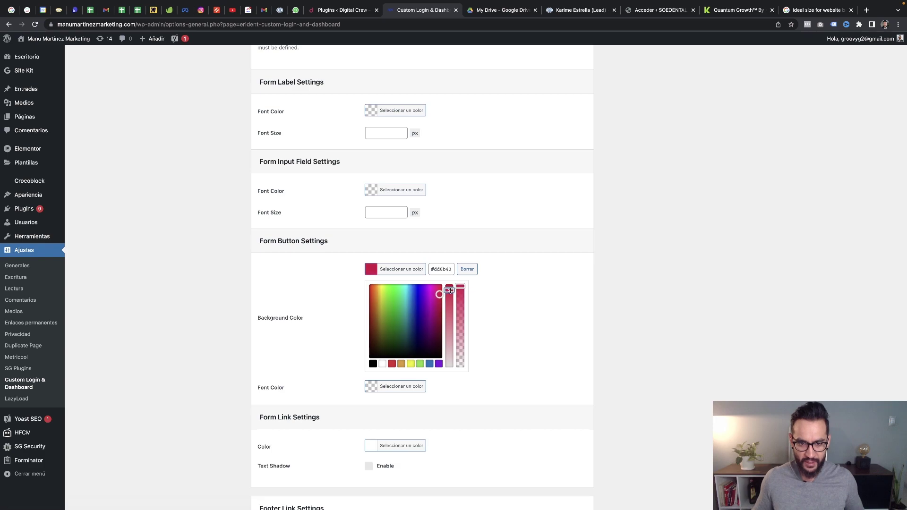
left_click(483, 307)
Set the login form button's font color to white.
left_click(371, 293)
left_click(388, 319)
left_click(347, 296)
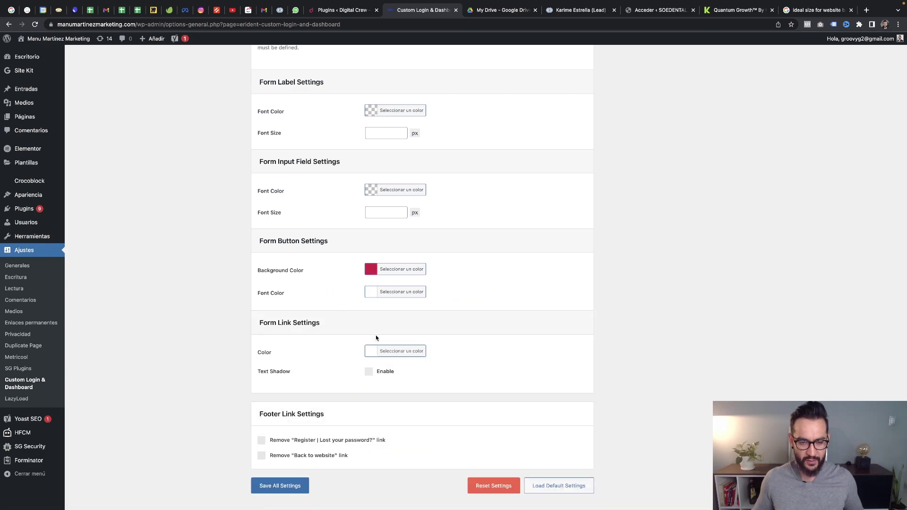
Save all settings and check the recolored button on the login page before returning to the plugin settings.
left_click(279, 486)
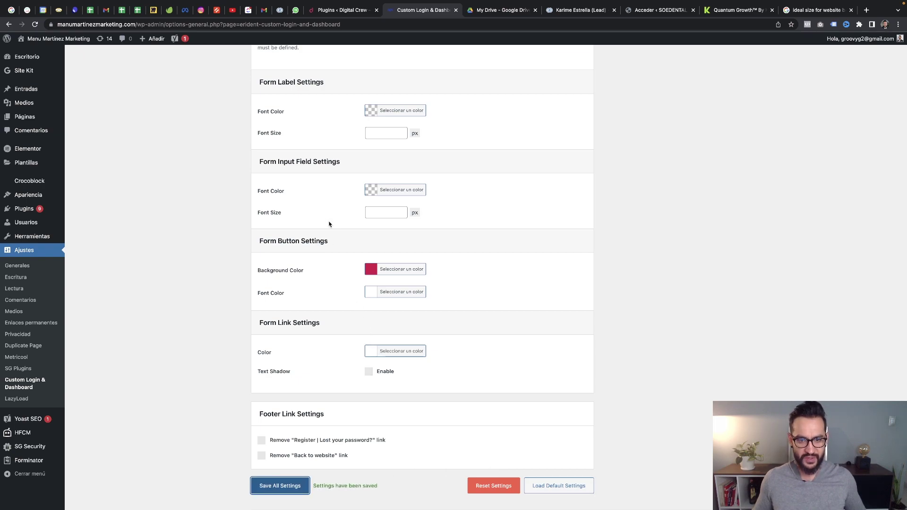
key("ctrl+Right")
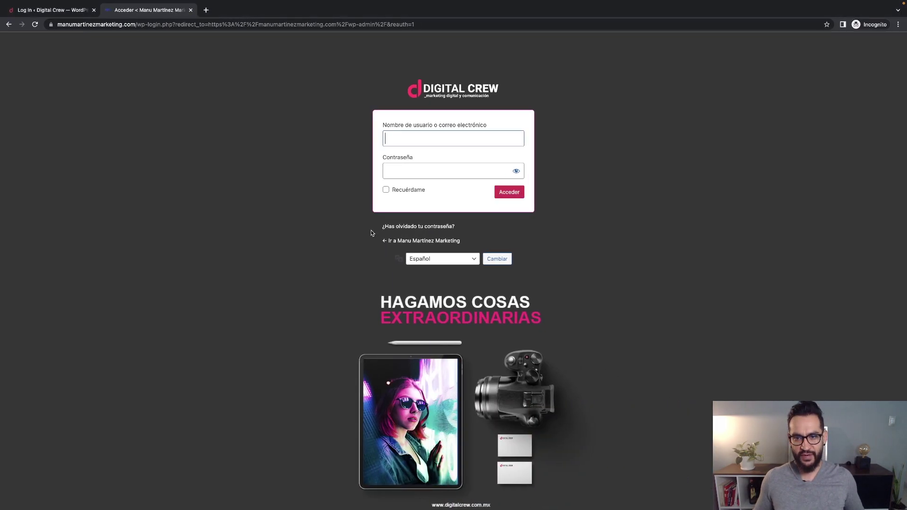
key("ctrl+Left")
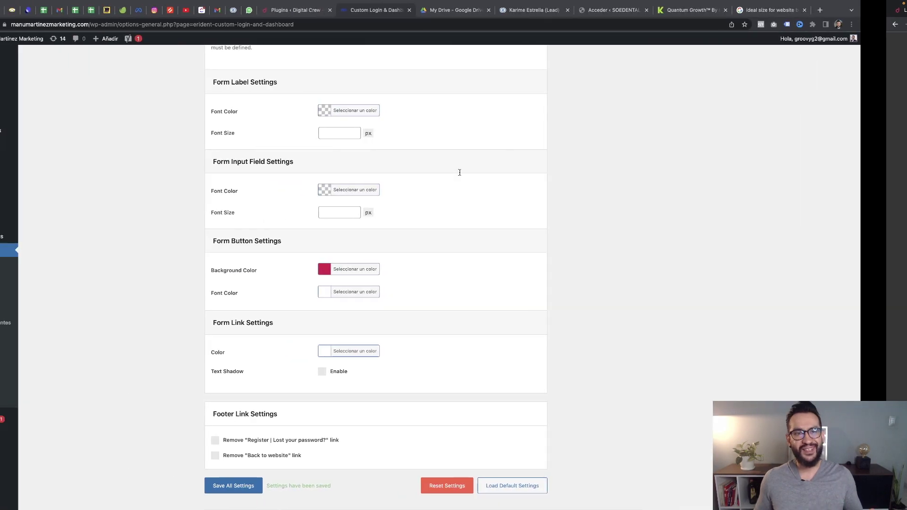
Review the label and input field settings, test the login page's username field with the sample text "dadas", and reload the page.
scroll(474, 224, "up", 1)
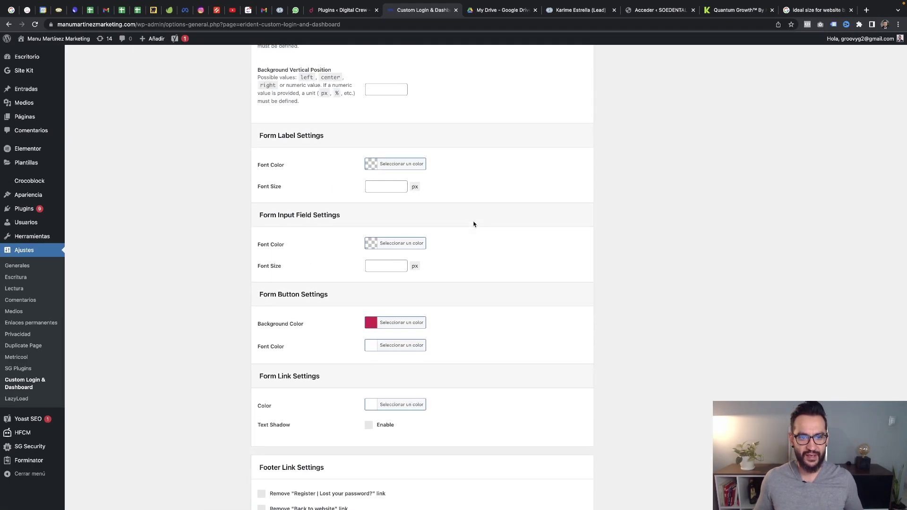
scroll(474, 224, "up", 1)
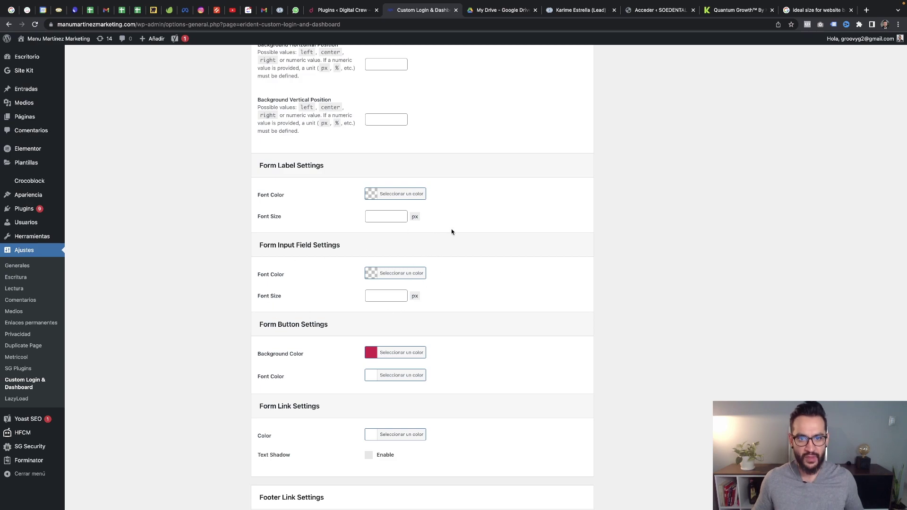
key("ctrl+Right")
type("dadas")
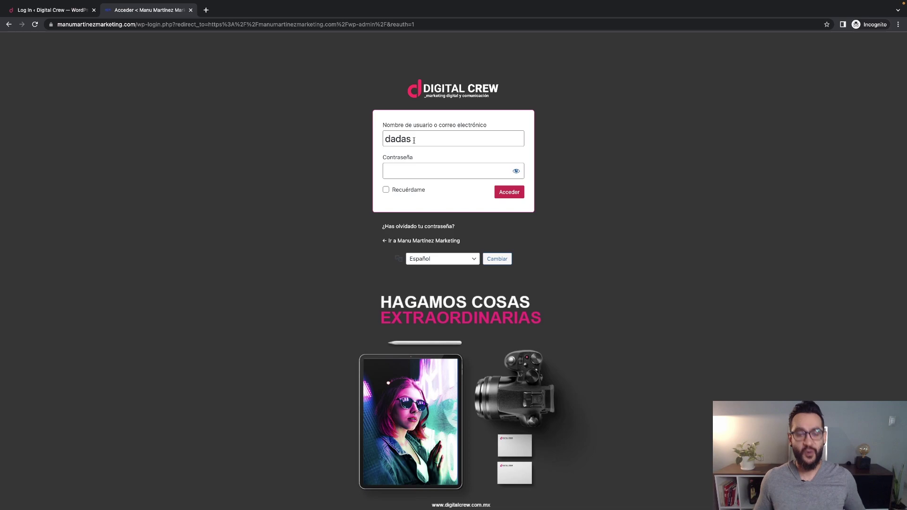
key("ctrl+r")
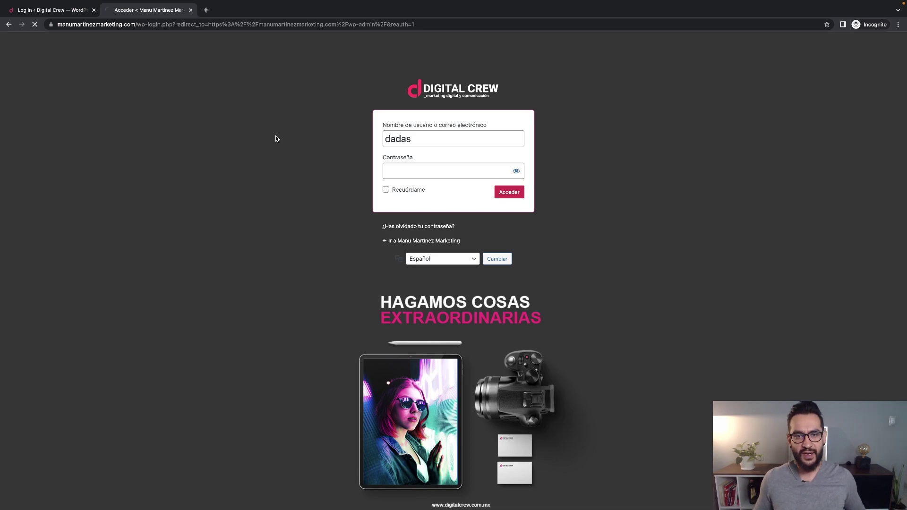